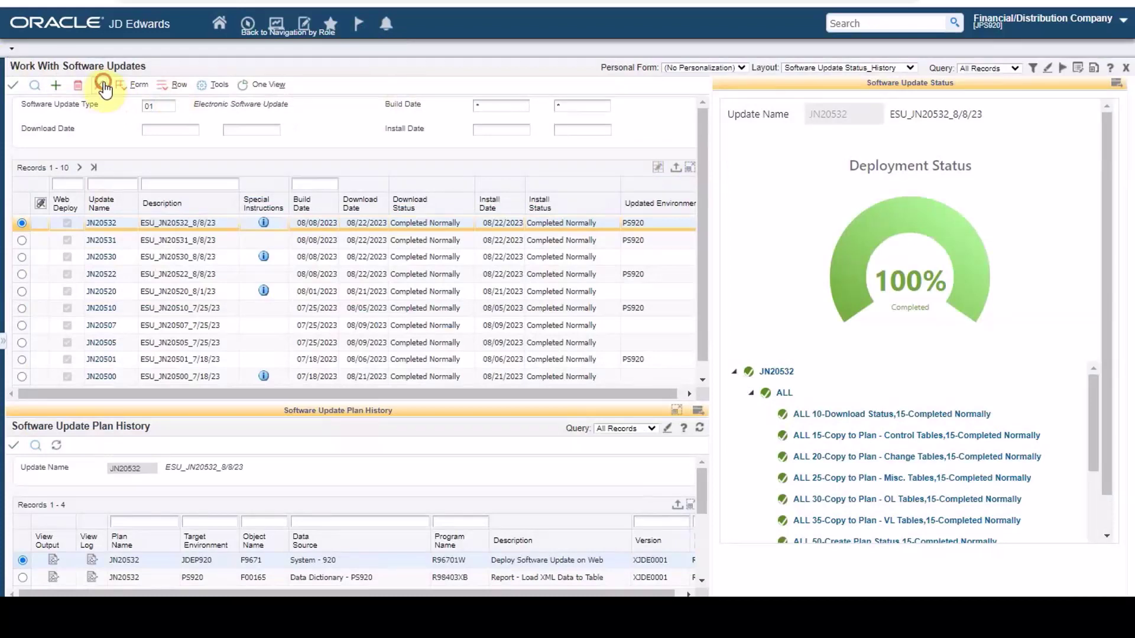
Close the software updates list and view the Manage Special Instructions form
{"action": "left_click", "coordinate": [99, 85]}
{"action": "left_click", "coordinate": [273, 180]}
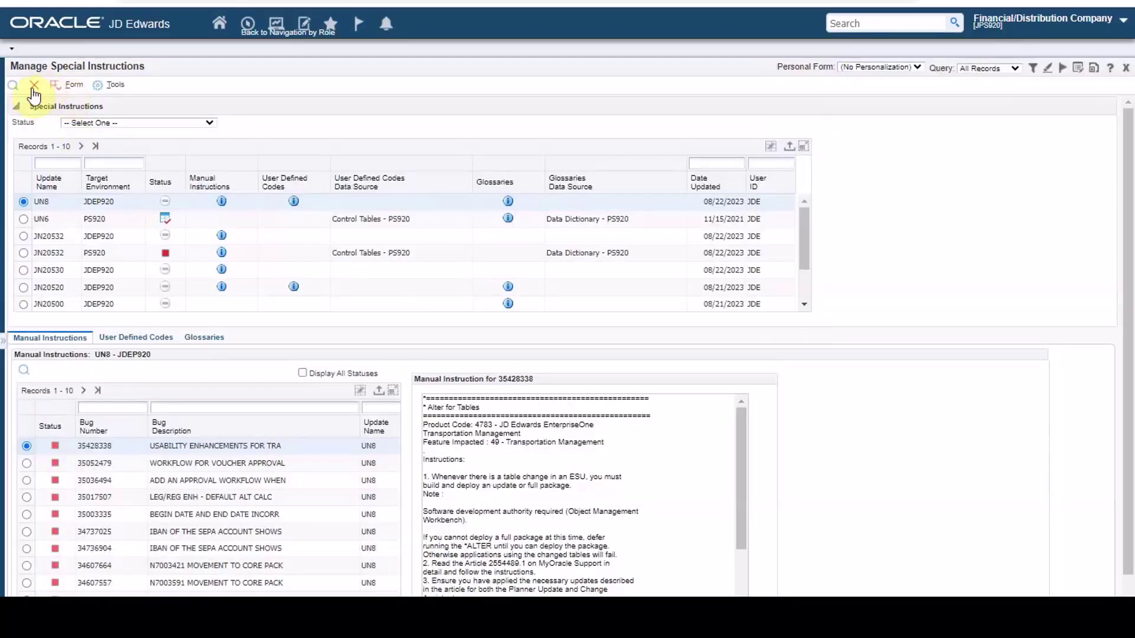
{"action": "left_click", "coordinate": [33, 86]}
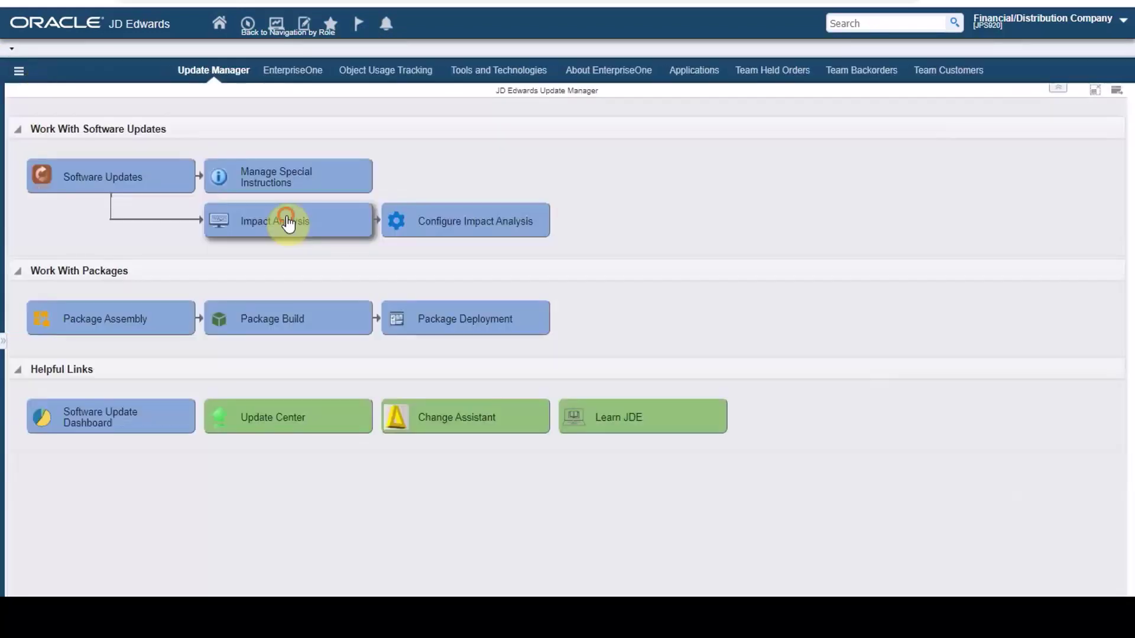
Look through the Impact Analysis, Configure Impact Analysis and Software Update Dashboard applications from the Update Manager page
{"action": "left_click", "coordinate": [288, 222]}
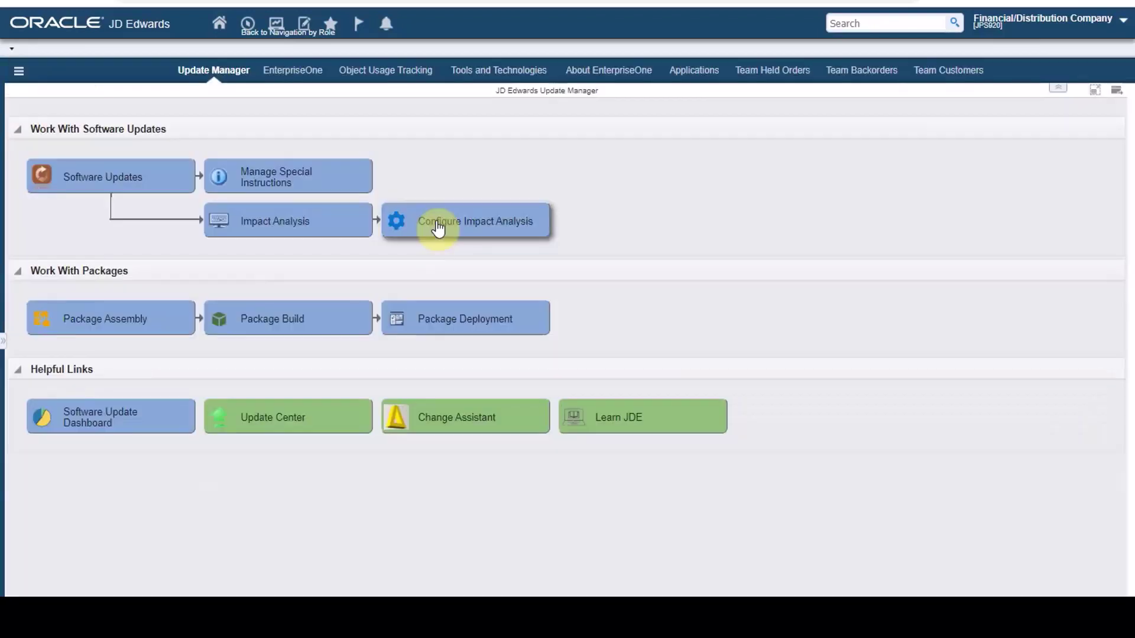
{"action": "left_click", "coordinate": [438, 228]}
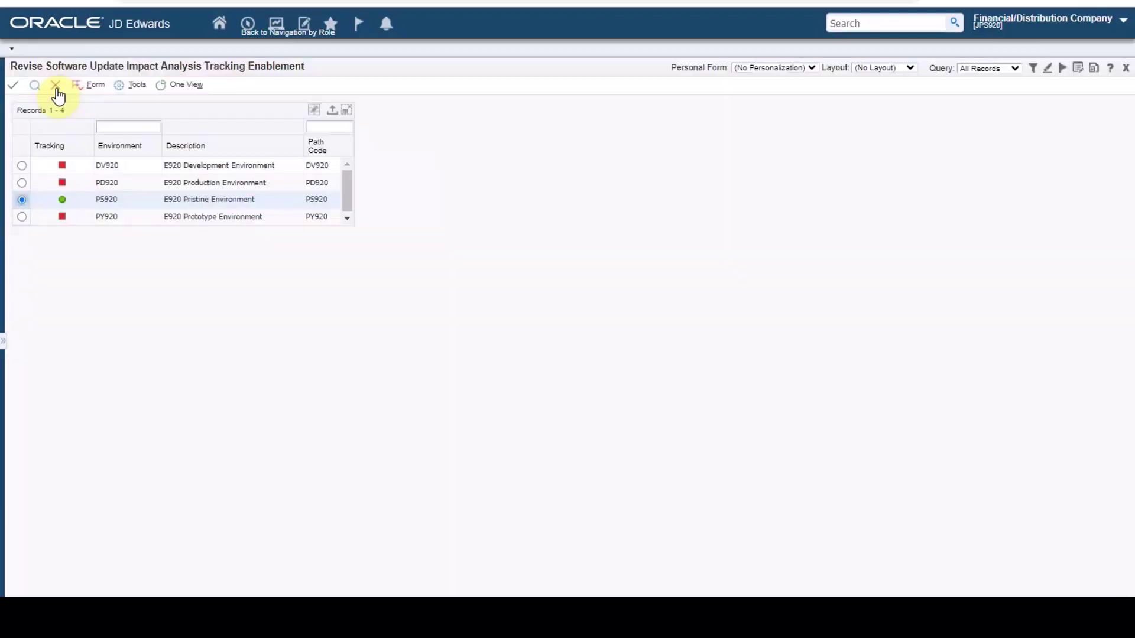
{"action": "left_click", "coordinate": [55, 87]}
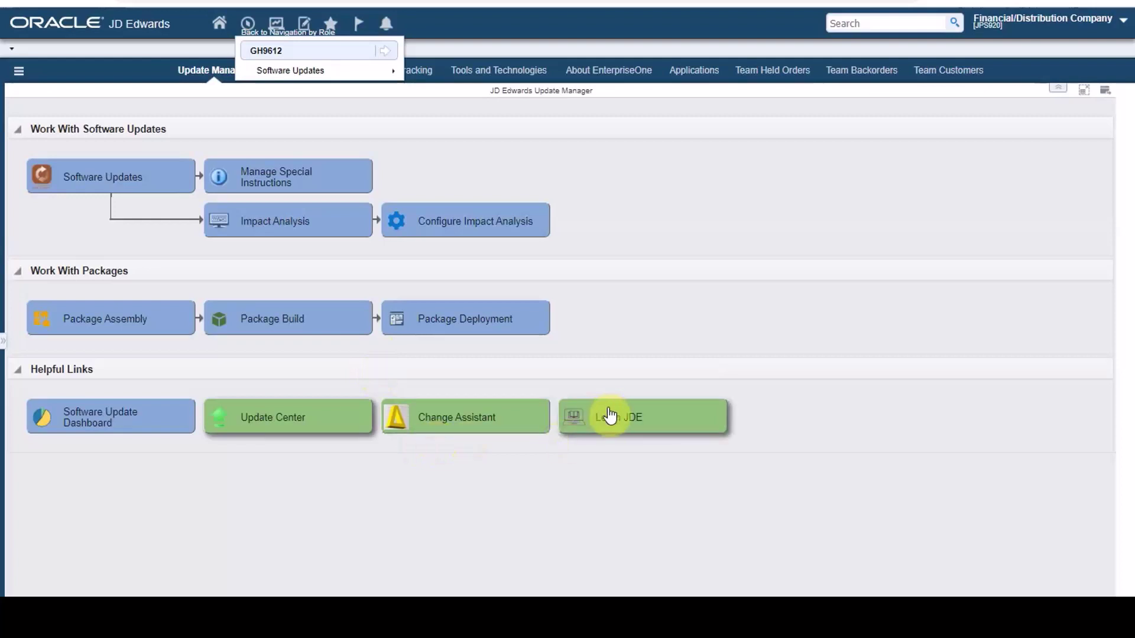
{"action": "left_click", "coordinate": [110, 431]}
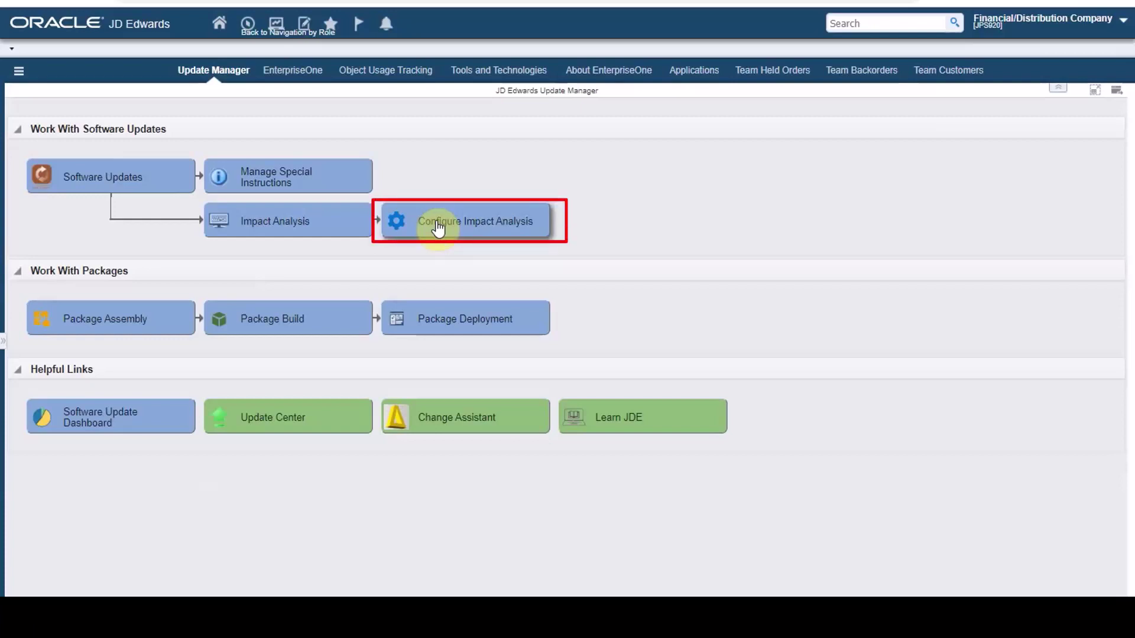
View the impact analysis tracking configuration for the PS920 Pristine Environment and return to Update Manager
{"action": "left_click", "coordinate": [437, 225]}
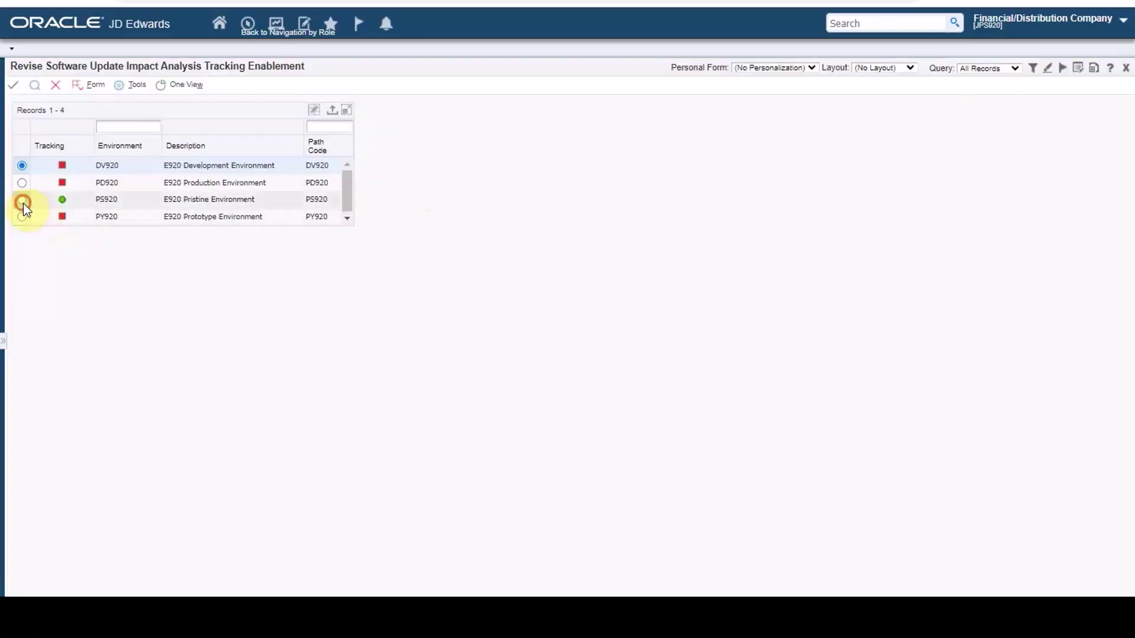
{"action": "left_click", "coordinate": [21, 199]}
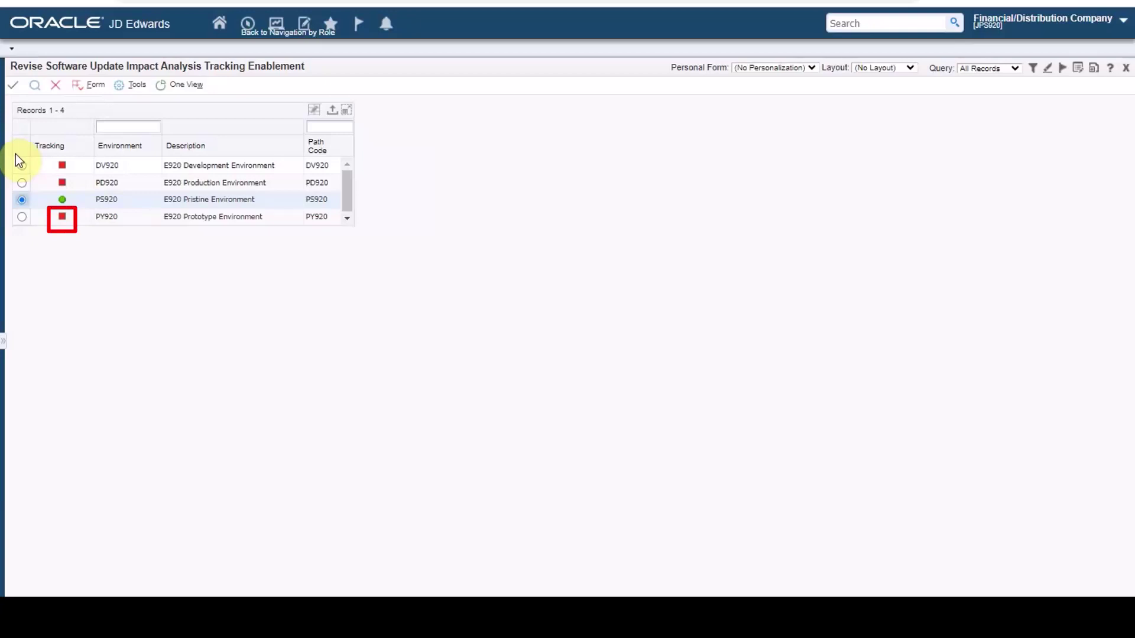
{"action": "left_click", "coordinate": [55, 85]}
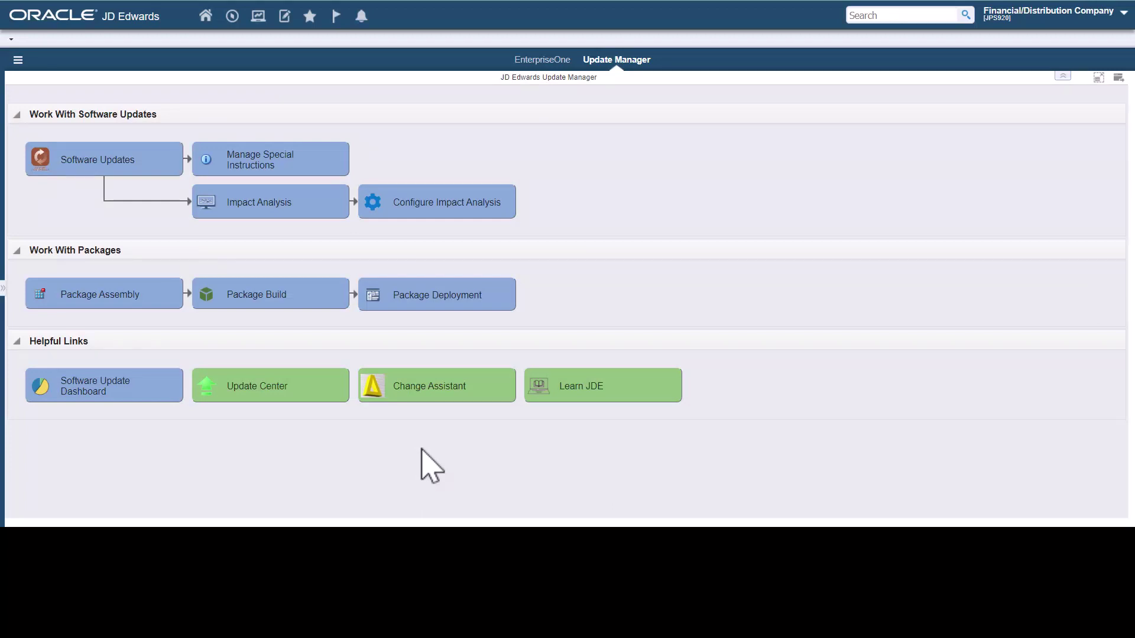
Add an impact analysis for software update JN20618 in environment PS920
{"action": "left_click", "coordinate": [298, 206]}
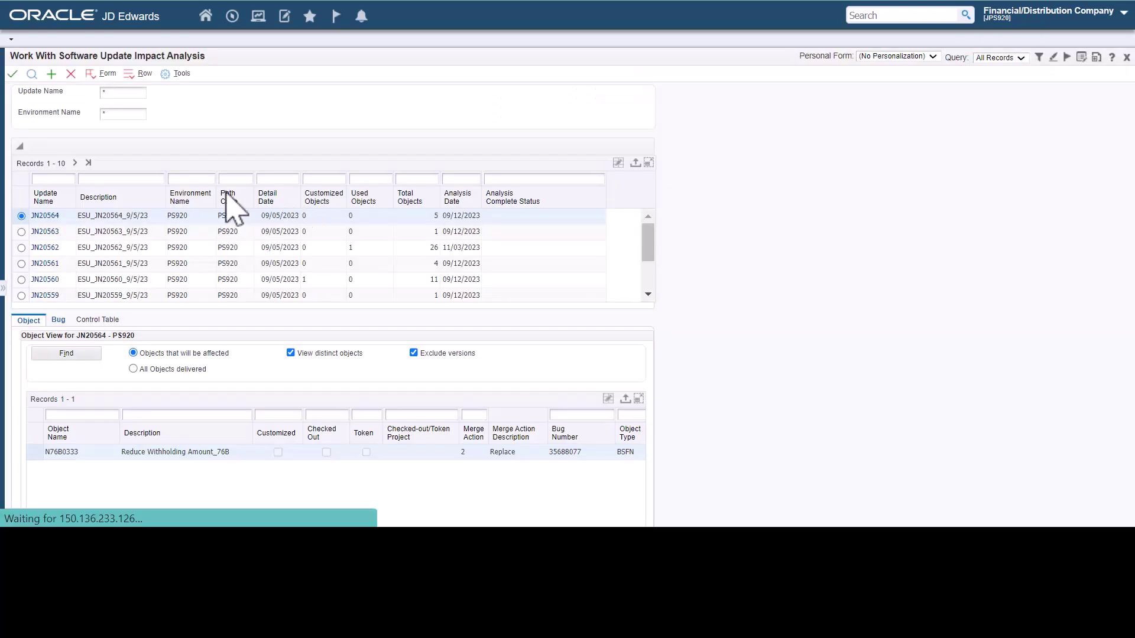
{"action": "left_click", "coordinate": [51, 74]}
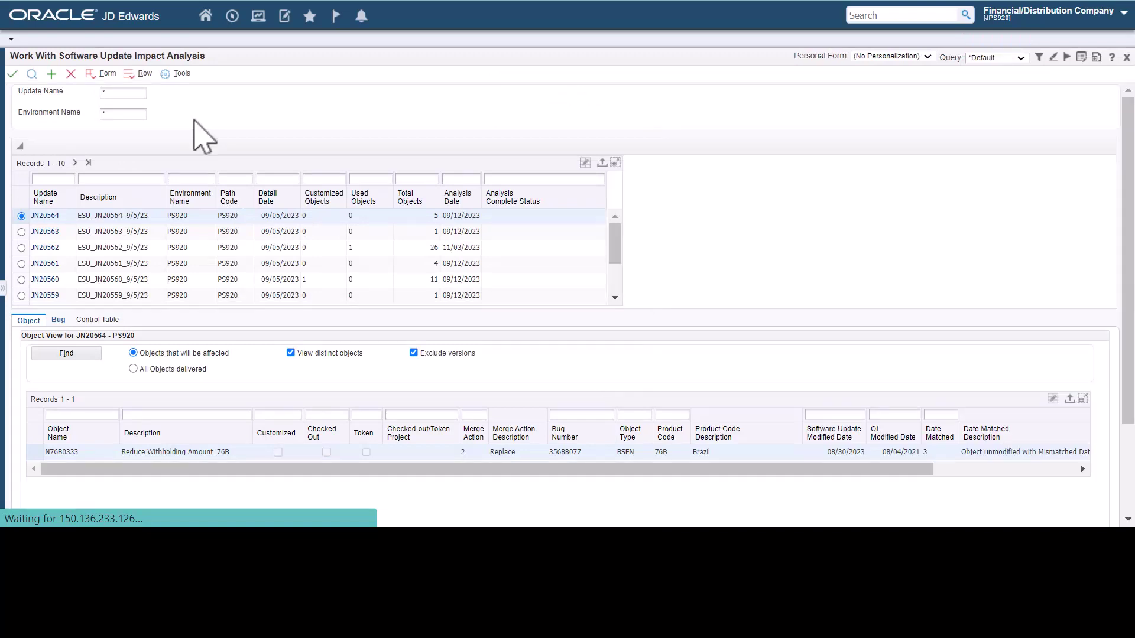
{"action": "left_click", "coordinate": [179, 105]}
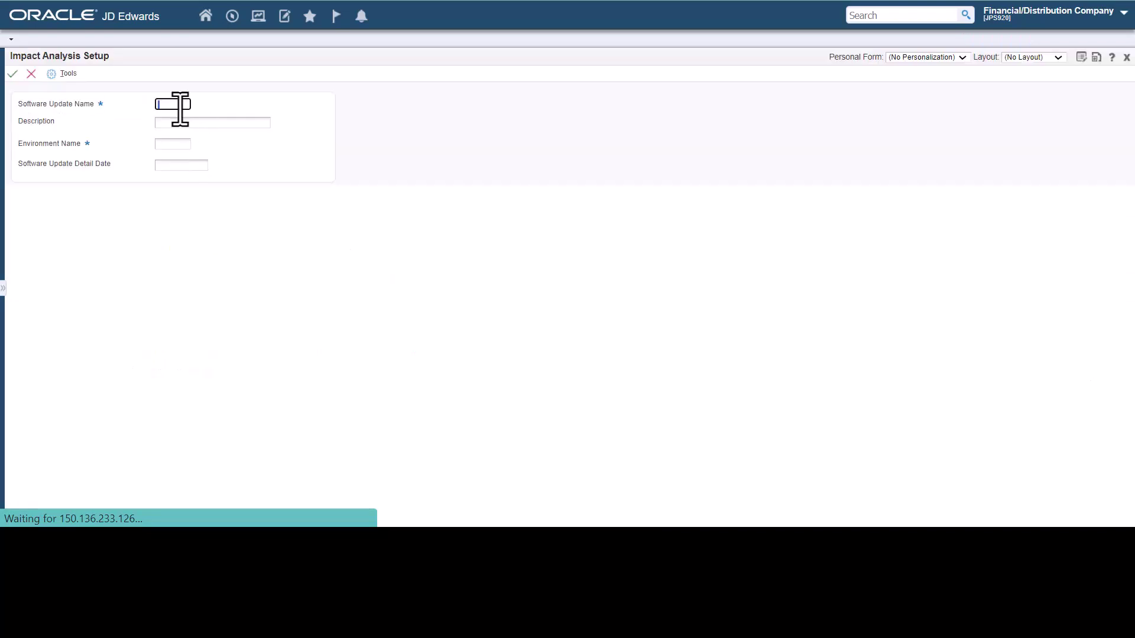
{"action": "type", "text": "JN206"}
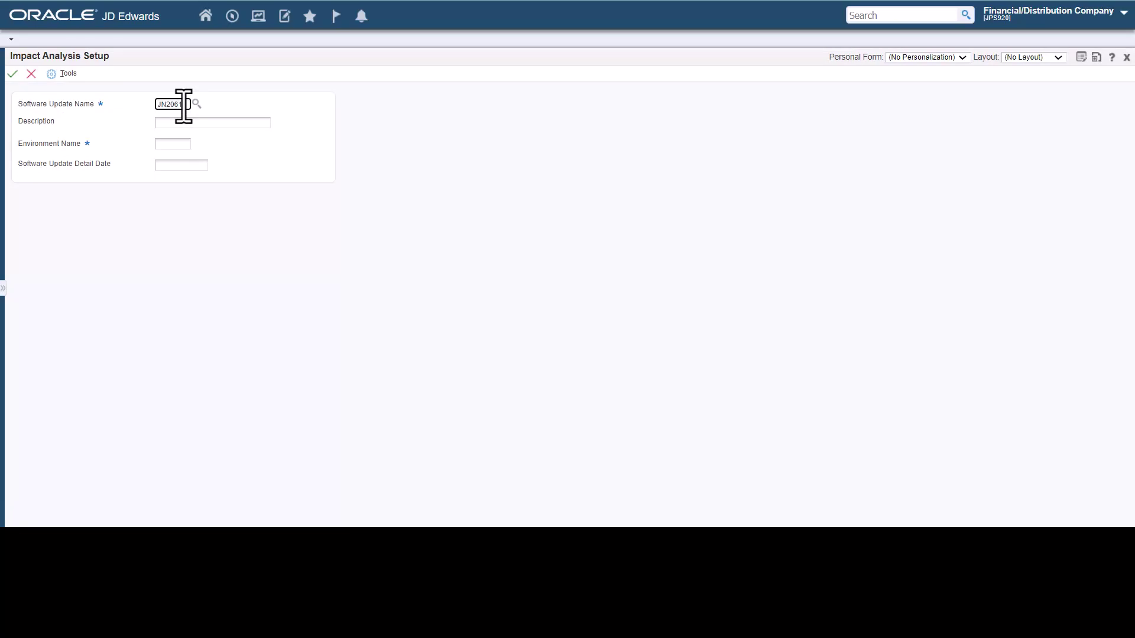
{"action": "type", "text": "1"}
{"action": "key", "text": "Tab"}
{"action": "key", "text": "Tab"}
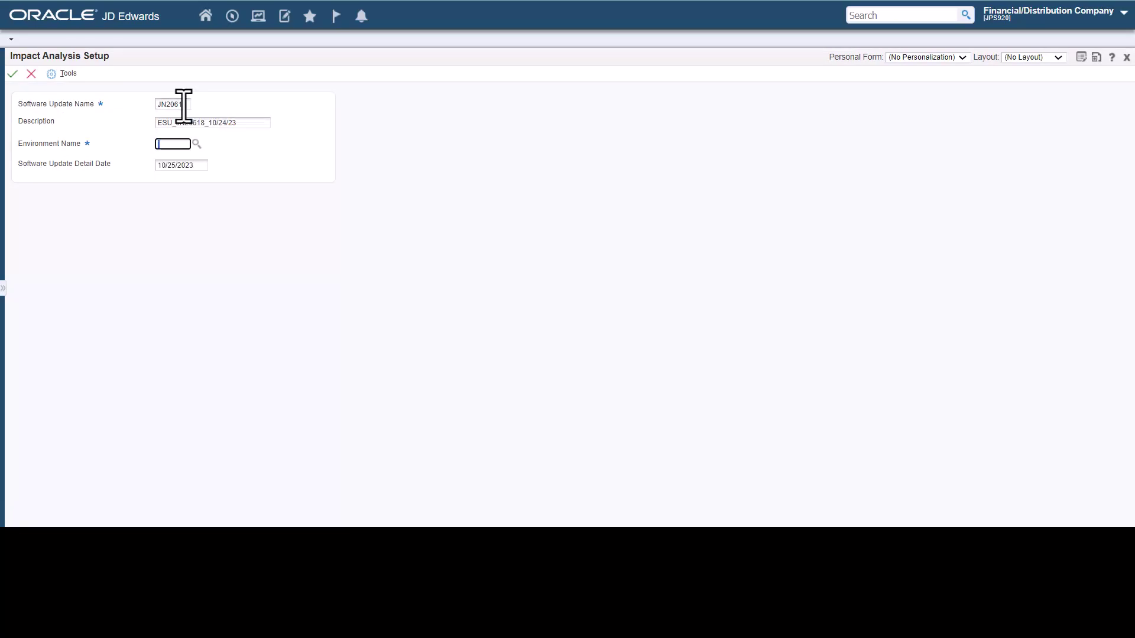
{"action": "type", "text": "PS920"}
{"action": "left_click", "coordinate": [13, 73]}
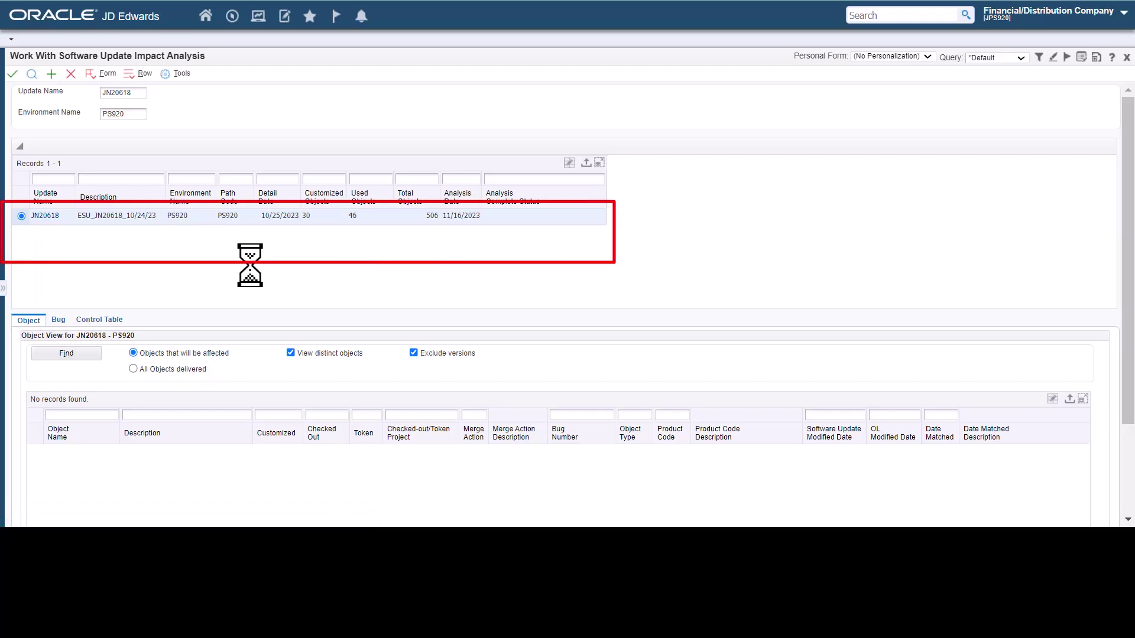
{"action": "left_click", "coordinate": [32, 74]}
{"action": "left_click", "coordinate": [260, 374]}
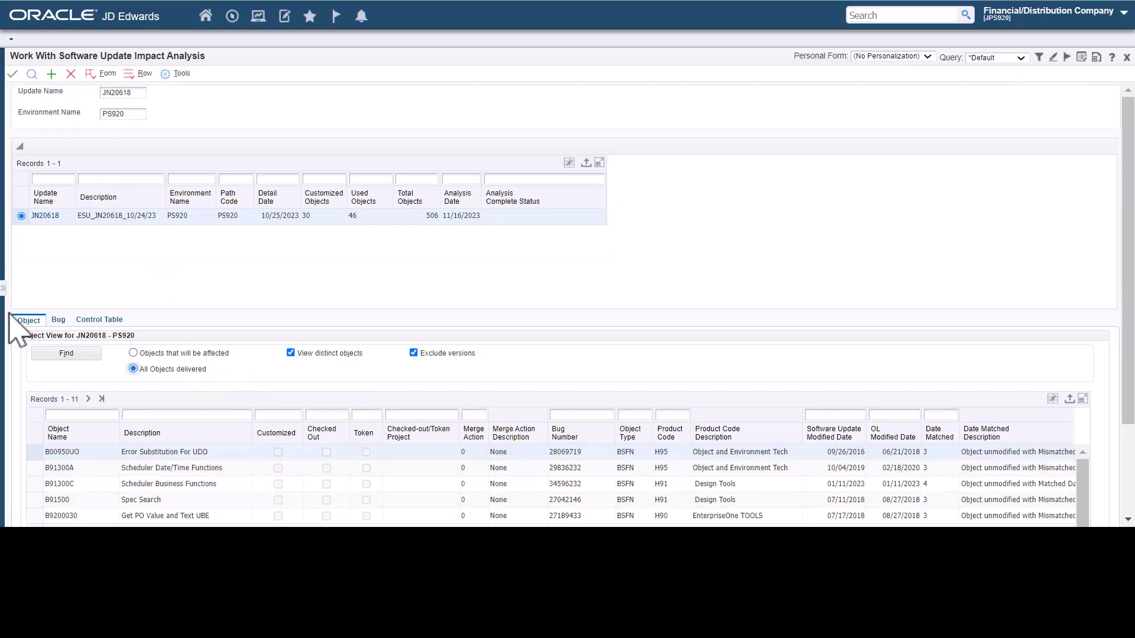
{"action": "left_click", "coordinate": [58, 320]}
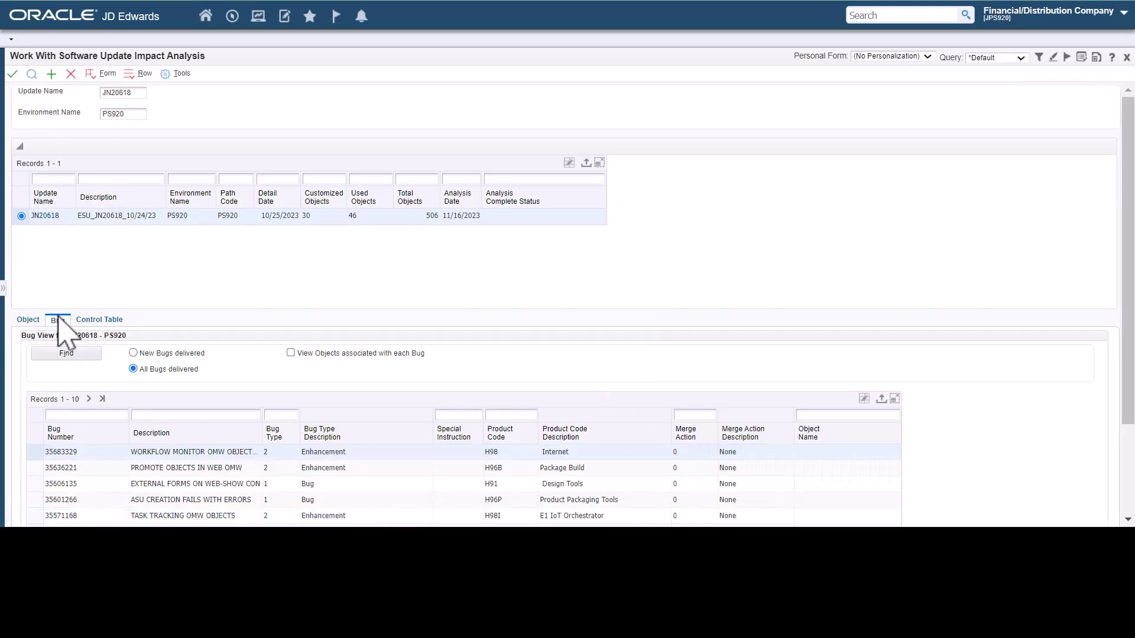
{"action": "left_click", "coordinate": [95, 319]}
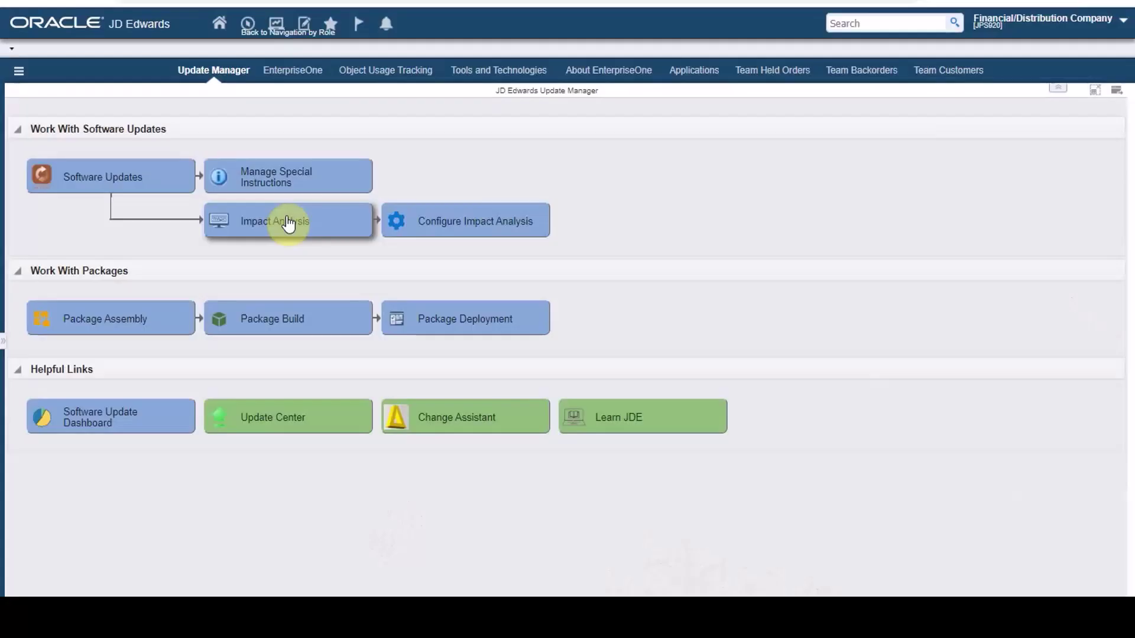
Open the Product Code View from Impact Analysis to examine object counts by product code, and close it
{"action": "left_click", "coordinate": [282, 217]}
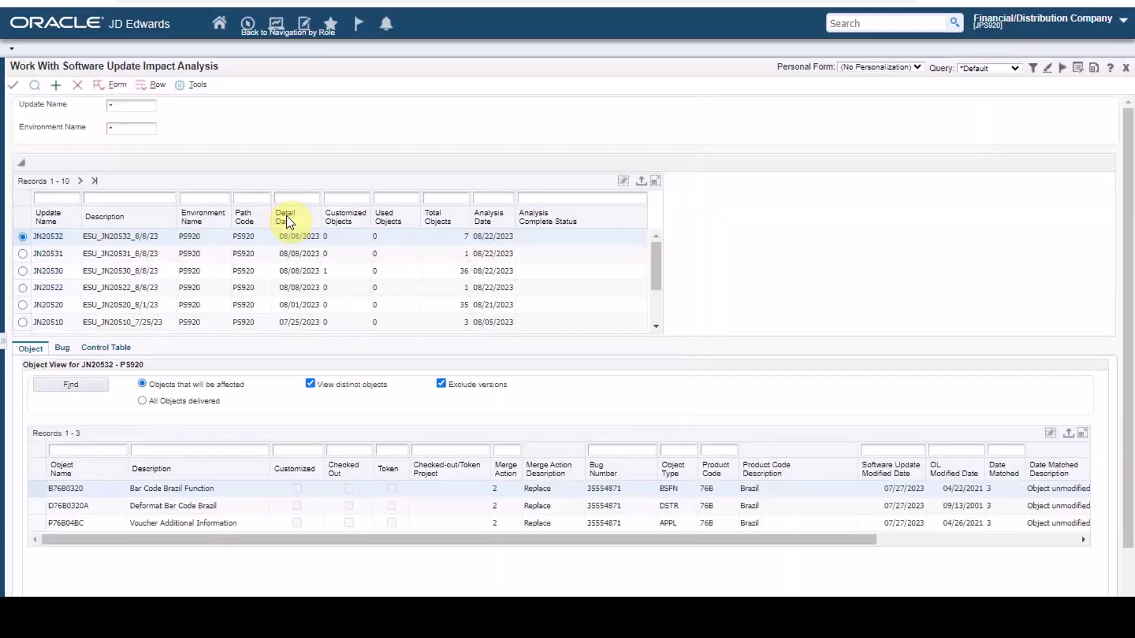
{"action": "left_click", "coordinate": [99, 88]}
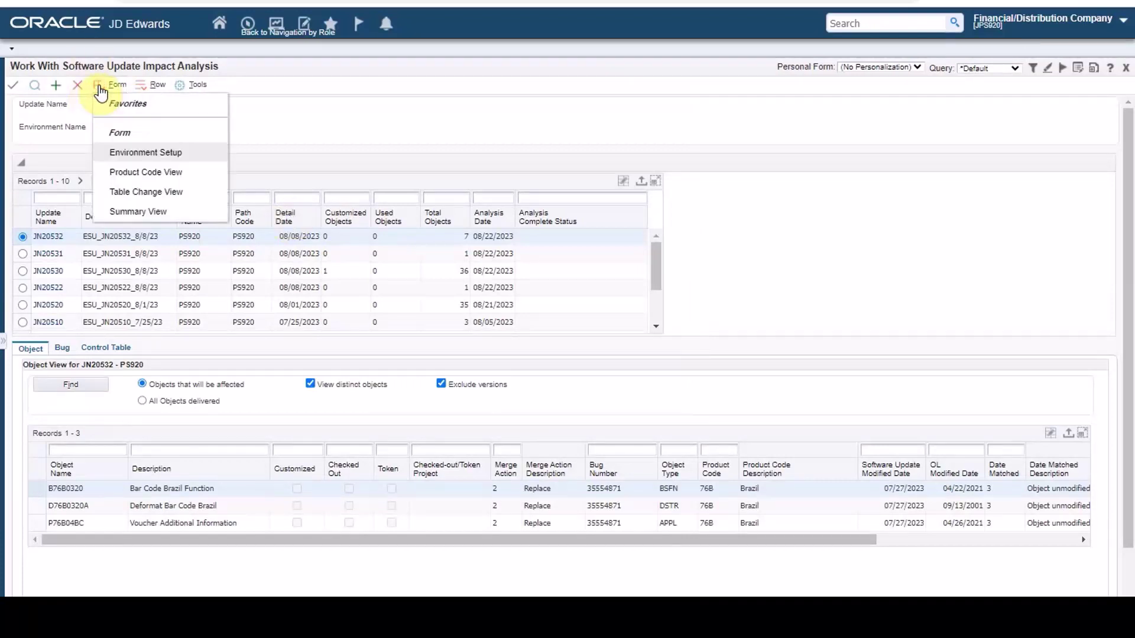
{"action": "left_click", "coordinate": [175, 174]}
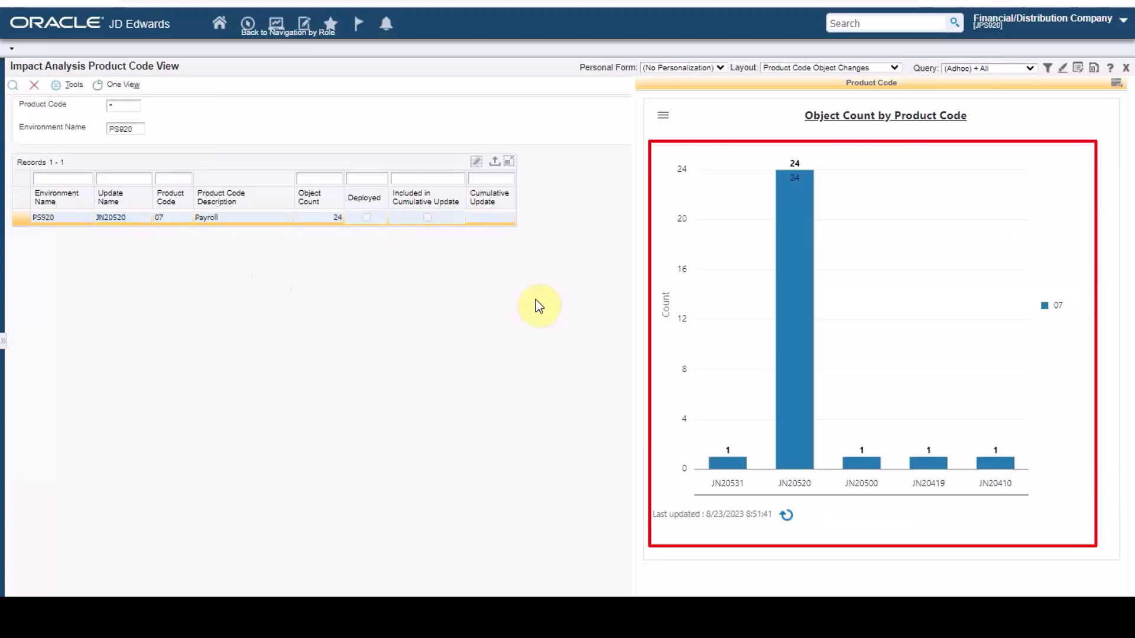
{"action": "left_click", "coordinate": [34, 84]}
Open the Impact Analysis Table Change View, check its available layouts, and close it
{"action": "left_click", "coordinate": [114, 84]}
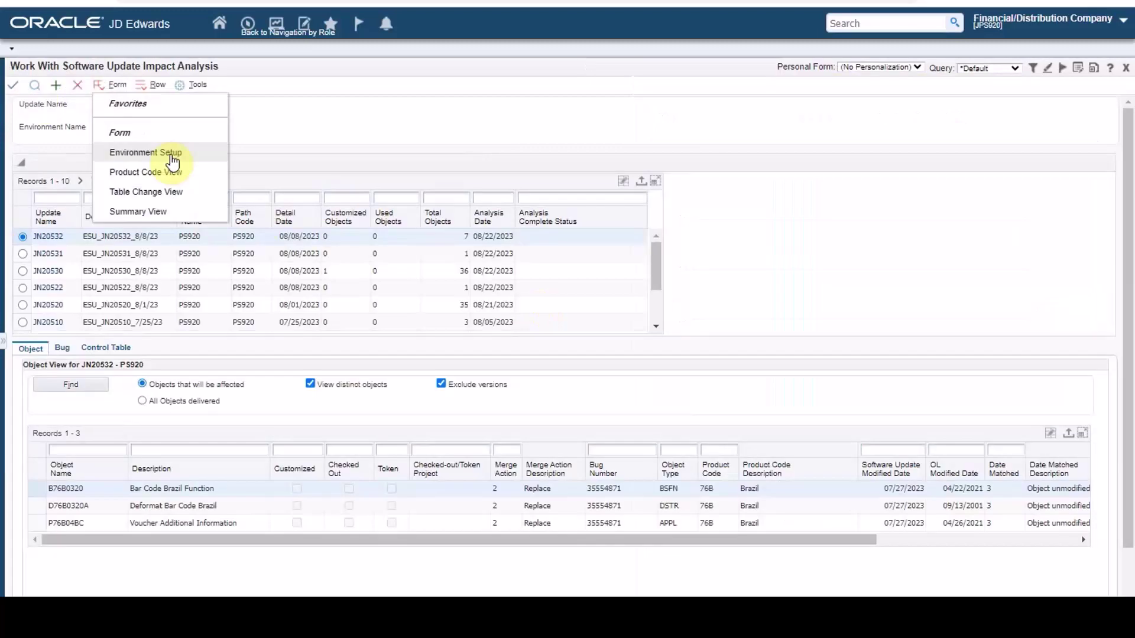
{"action": "left_click", "coordinate": [183, 199]}
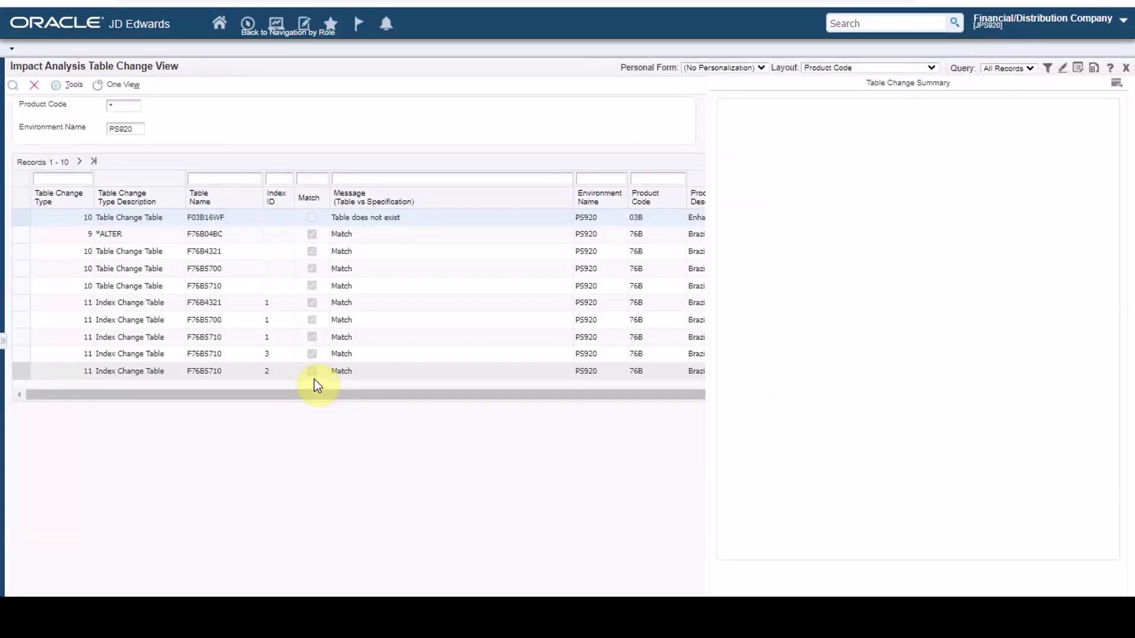
{"action": "left_click", "coordinate": [899, 69]}
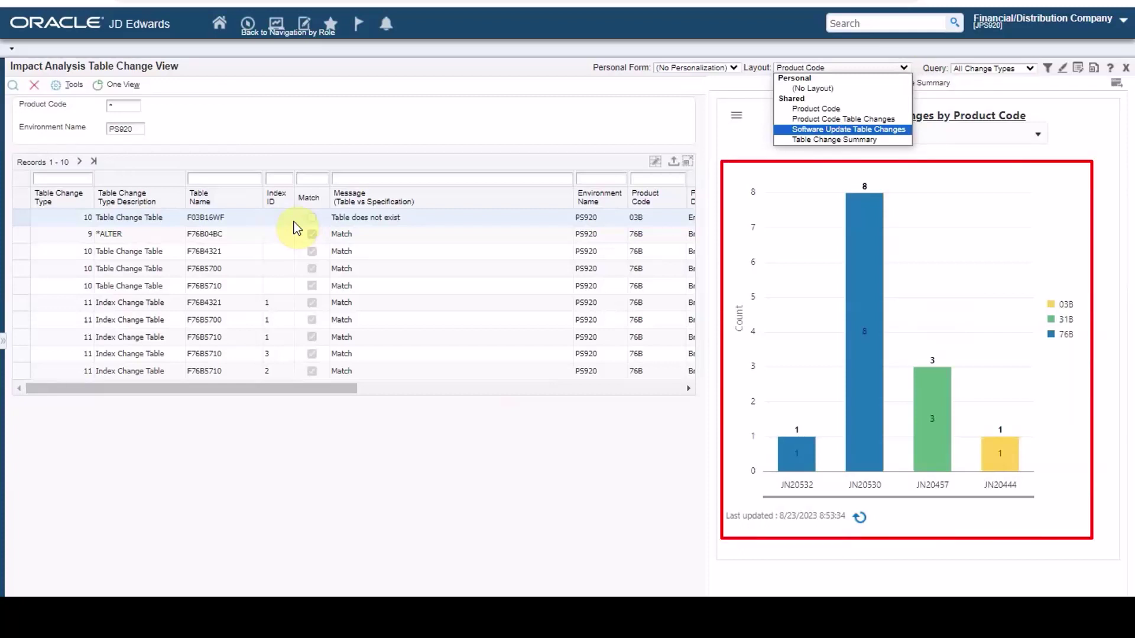
{"action": "left_click", "coordinate": [34, 84]}
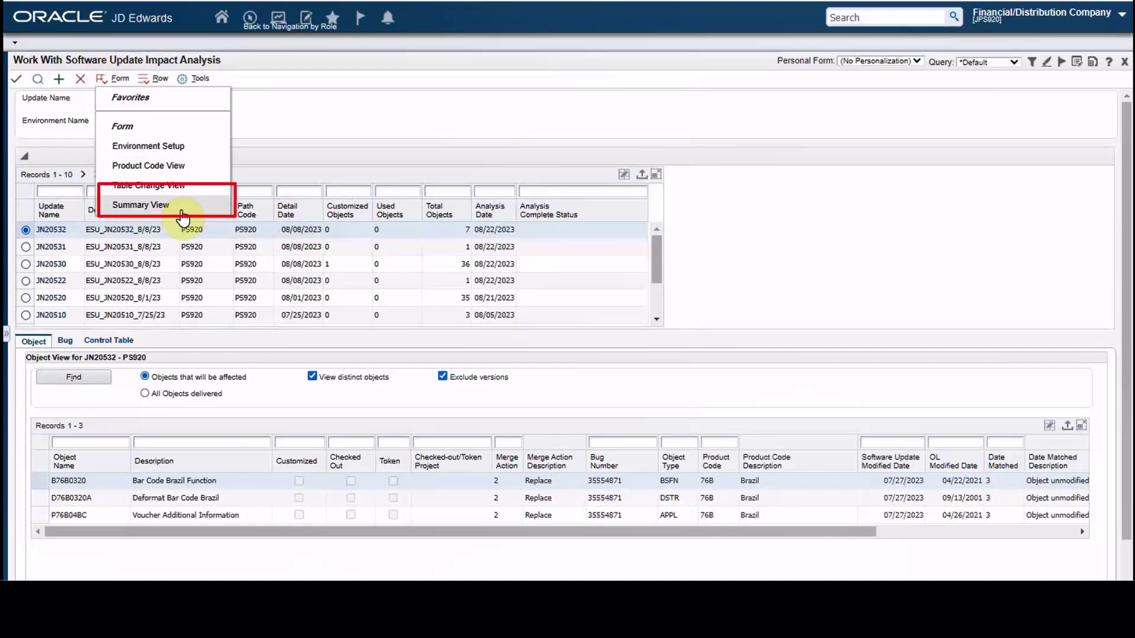
{"action": "left_click", "coordinate": [183, 206]}
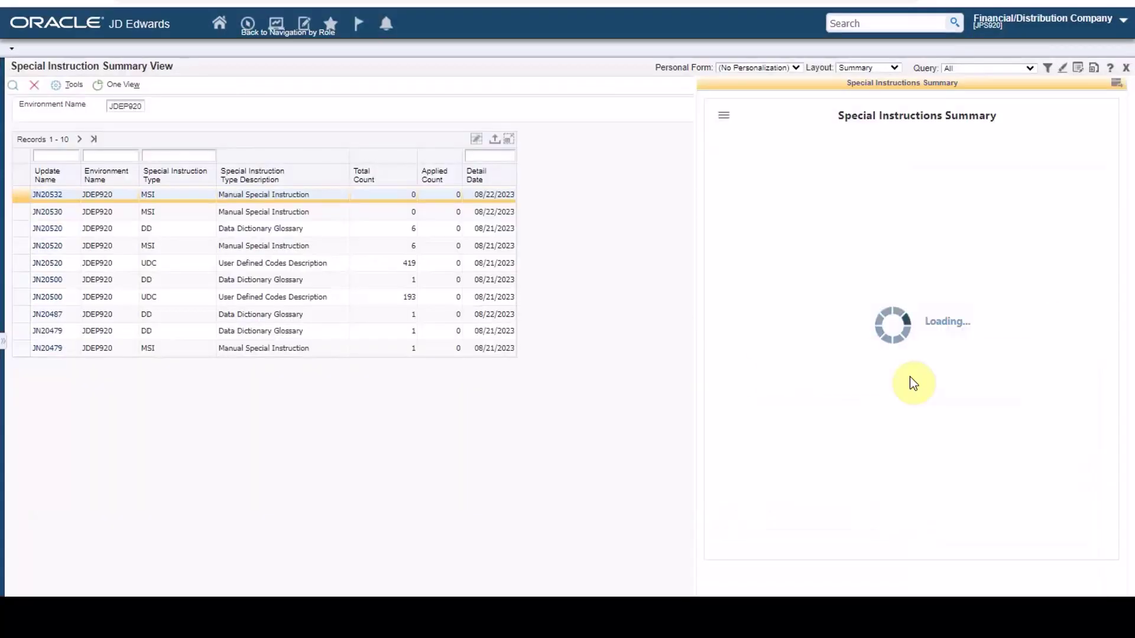
{"action": "left_click", "coordinate": [17, 230]}
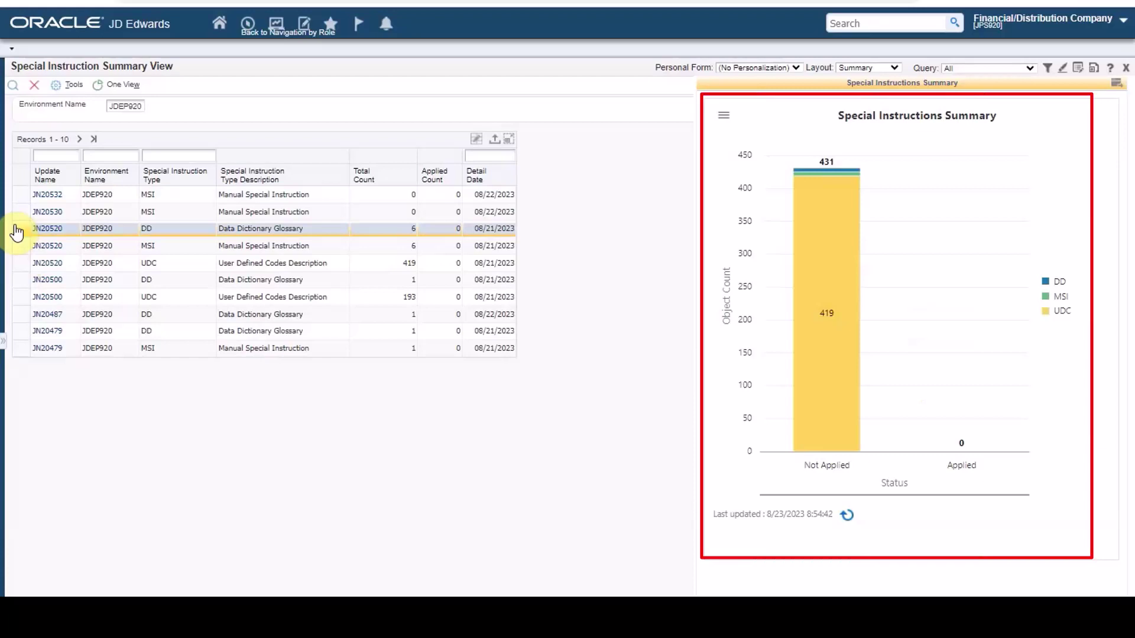
{"action": "left_click", "coordinate": [1125, 68]}
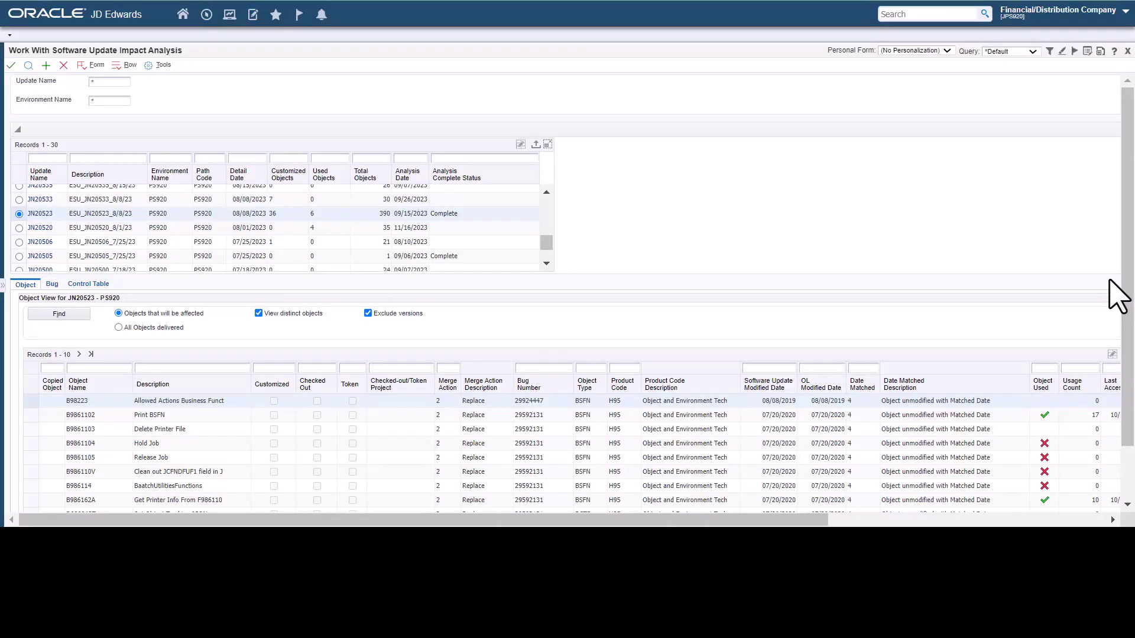
Open the Object Usage View for software update JN20523
{"action": "left_click", "coordinate": [127, 67]}
{"action": "mouse_move", "coordinate": [177, 210]}
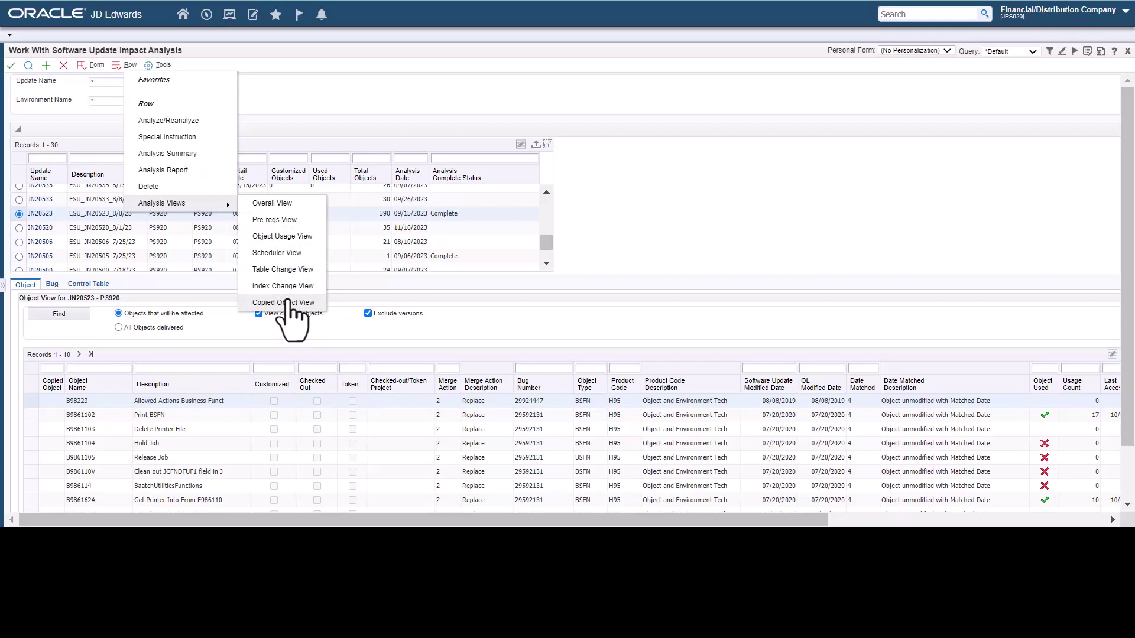
{"action": "left_click", "coordinate": [310, 238]}
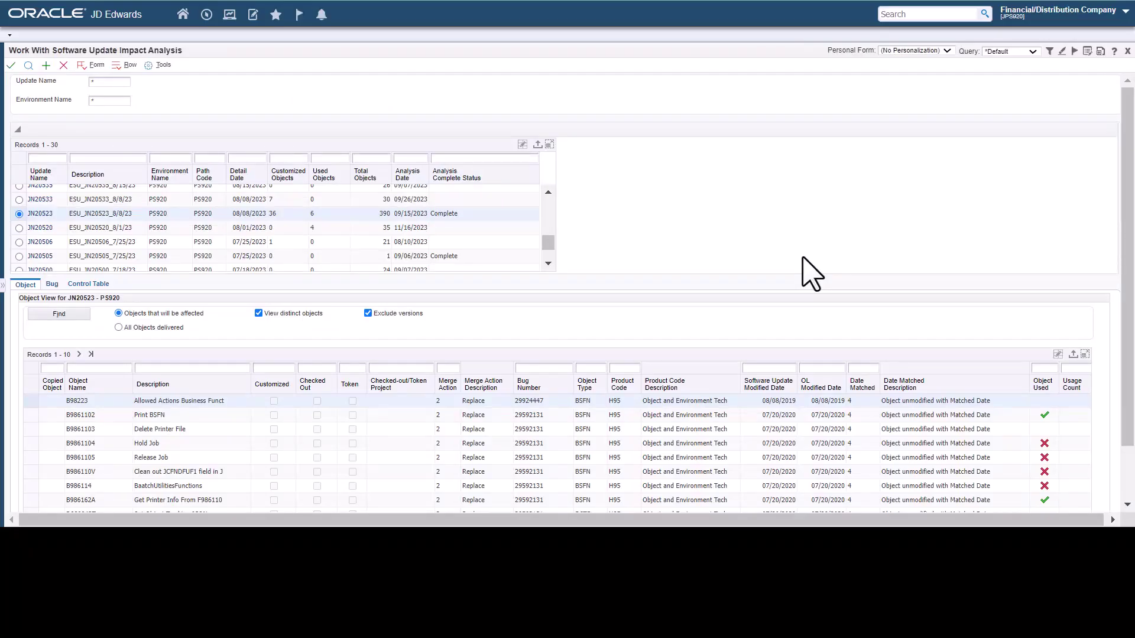
Examine the Table Change View for software update JN20523 and return to the impact analysis list
{"action": "left_click", "coordinate": [127, 66]}
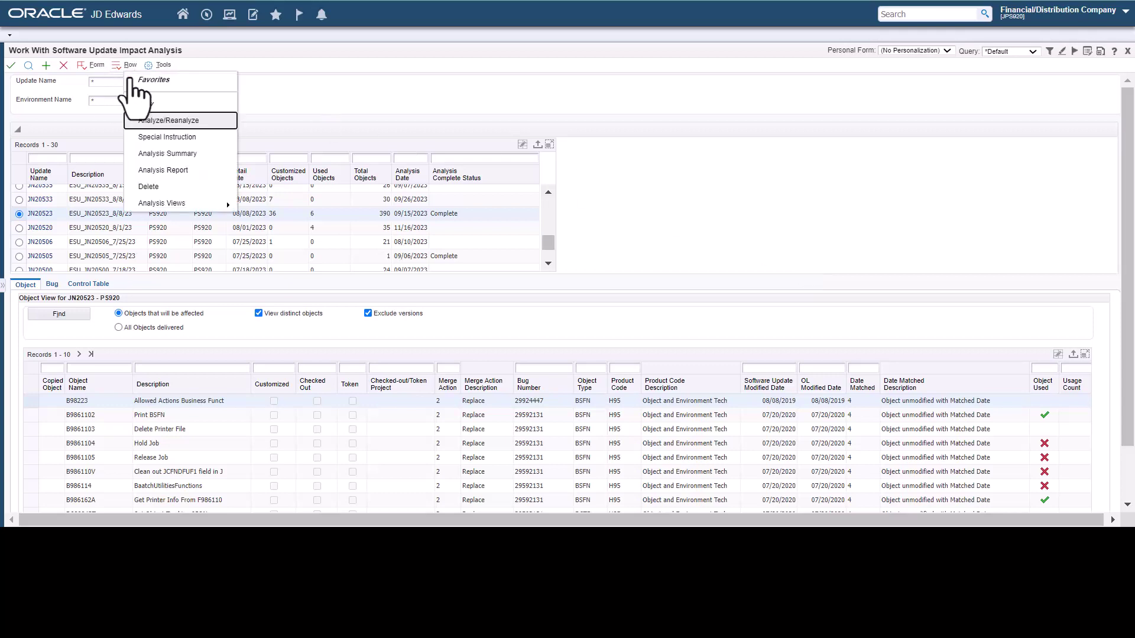
{"action": "mouse_move", "coordinate": [174, 204]}
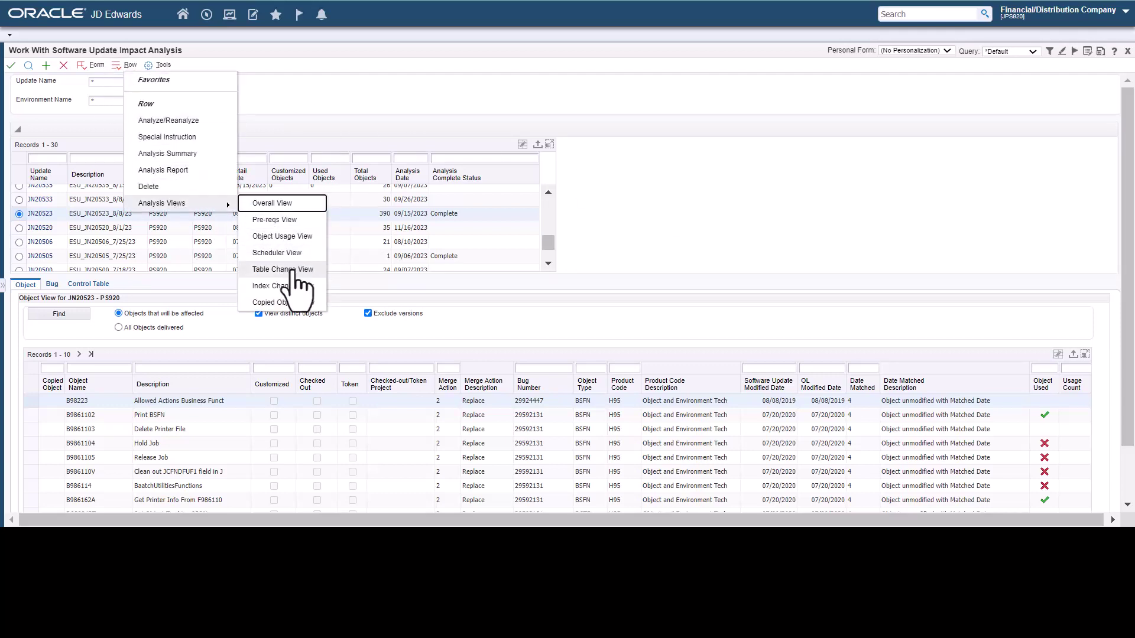
{"action": "left_click", "coordinate": [292, 270]}
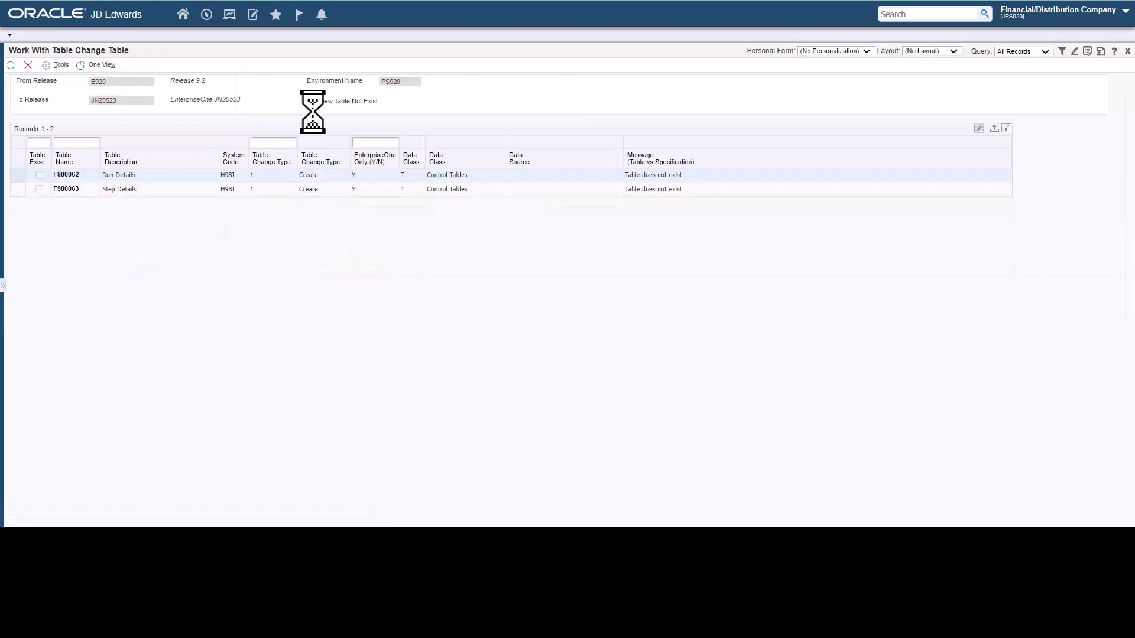
{"action": "left_click", "coordinate": [28, 66]}
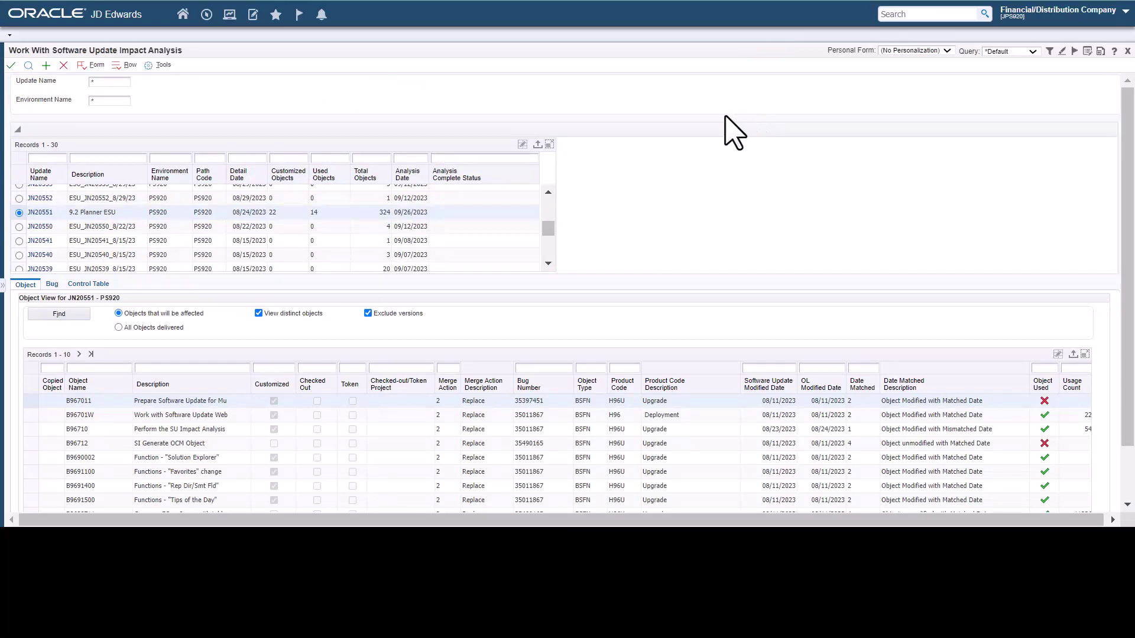
Examine the Index Change View for software update JN20551 and return to the impact analysis list
{"action": "left_click", "coordinate": [125, 65]}
{"action": "mouse_move", "coordinate": [160, 188]}
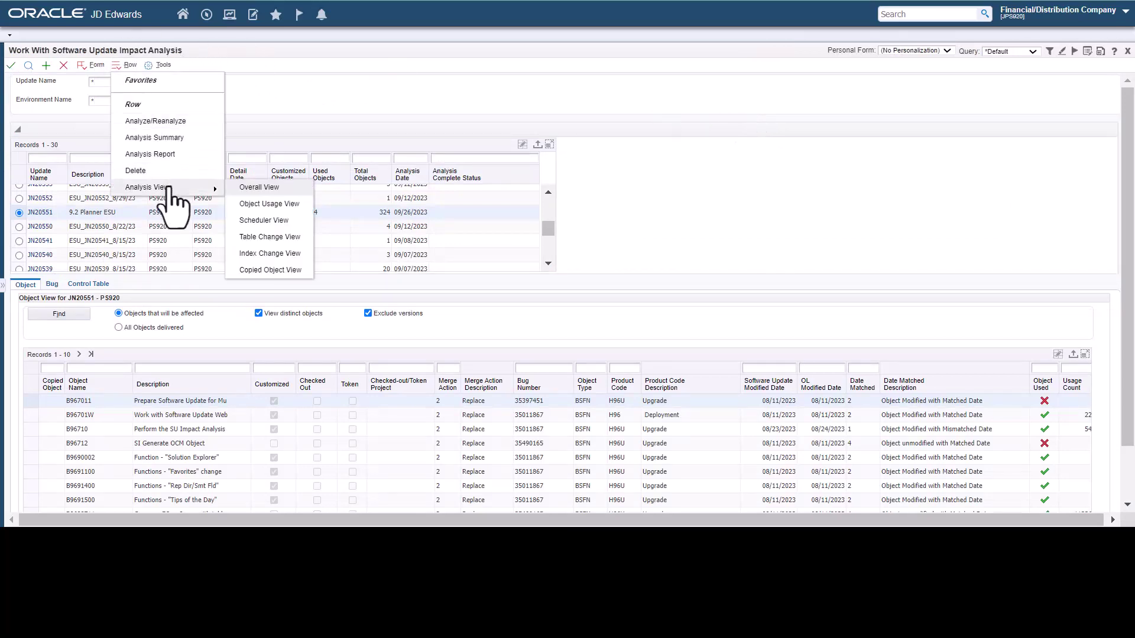
{"action": "left_click", "coordinate": [246, 254]}
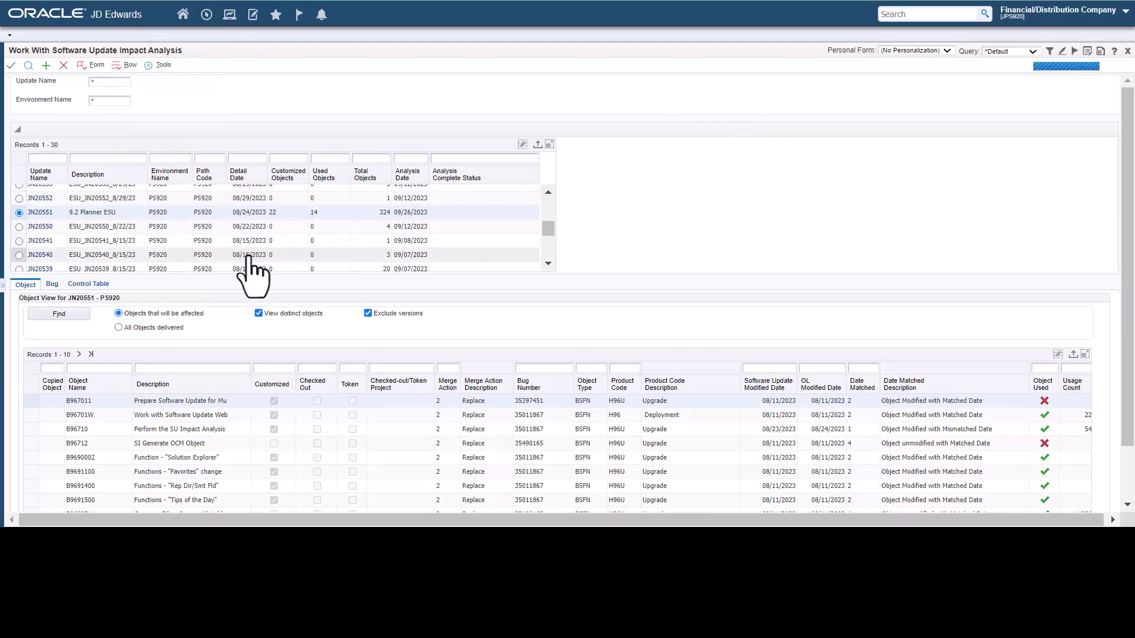
{"action": "left_click", "coordinate": [327, 101]}
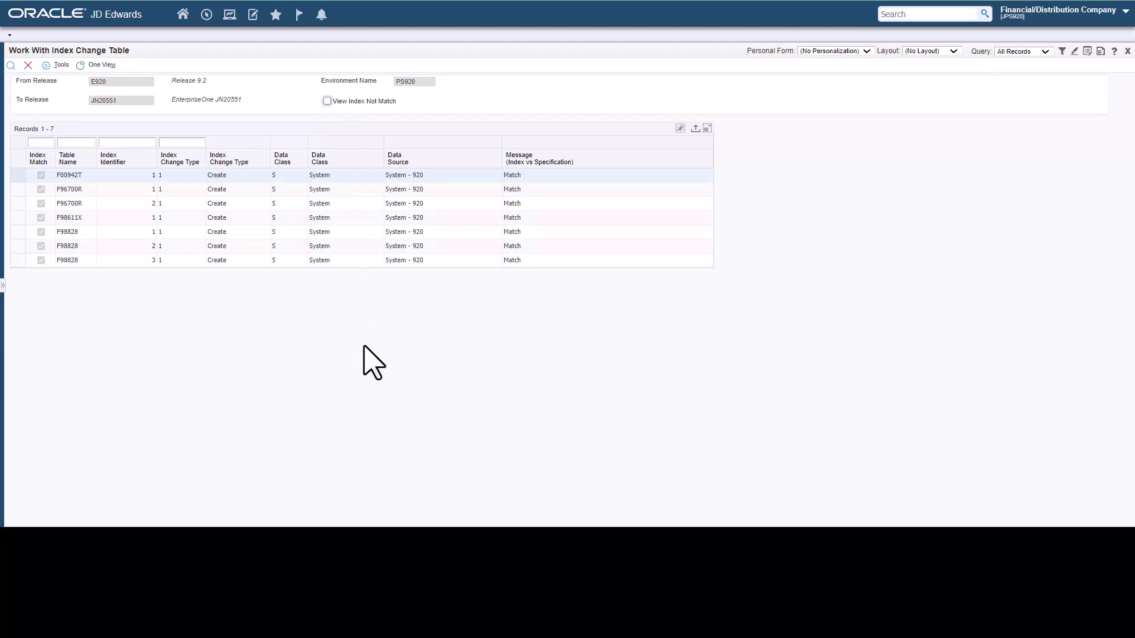
{"action": "left_click", "coordinate": [28, 65]}
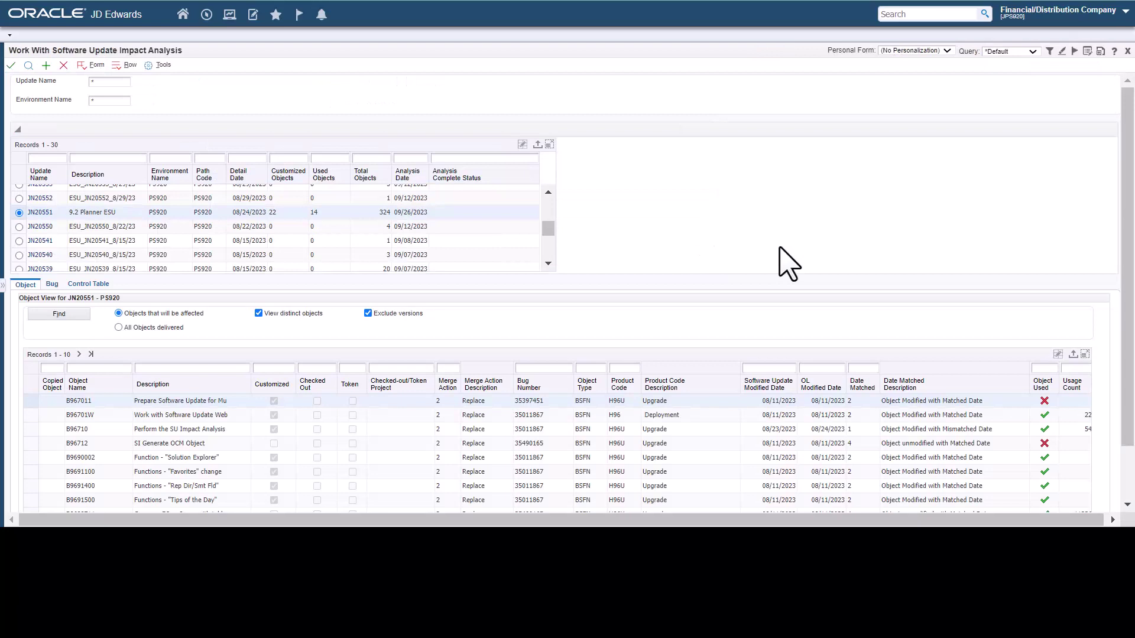
Examine the Copied Object View for software update JN20551 and close it
{"action": "left_click", "coordinate": [128, 65]}
{"action": "mouse_move", "coordinate": [180, 190]}
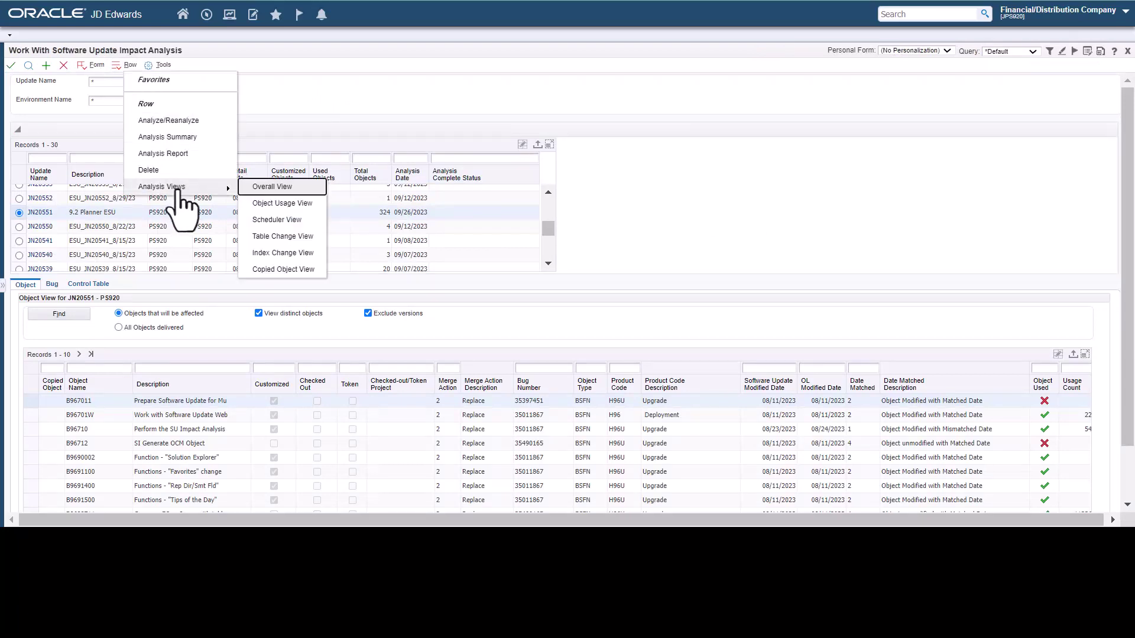
{"action": "left_click", "coordinate": [306, 269]}
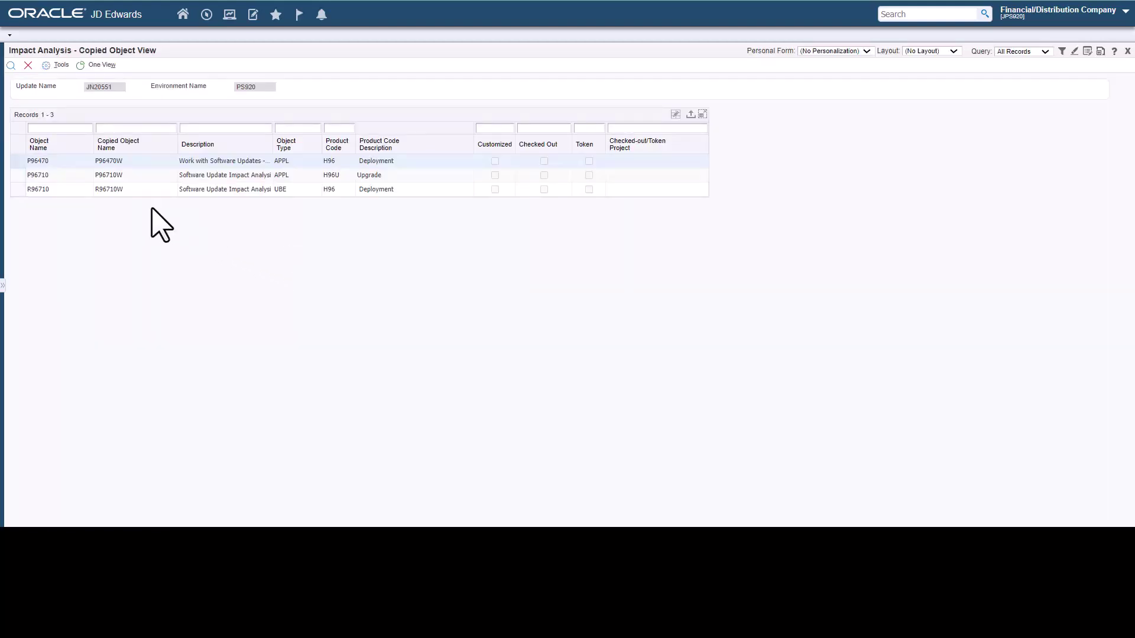
{"action": "left_click", "coordinate": [28, 66]}
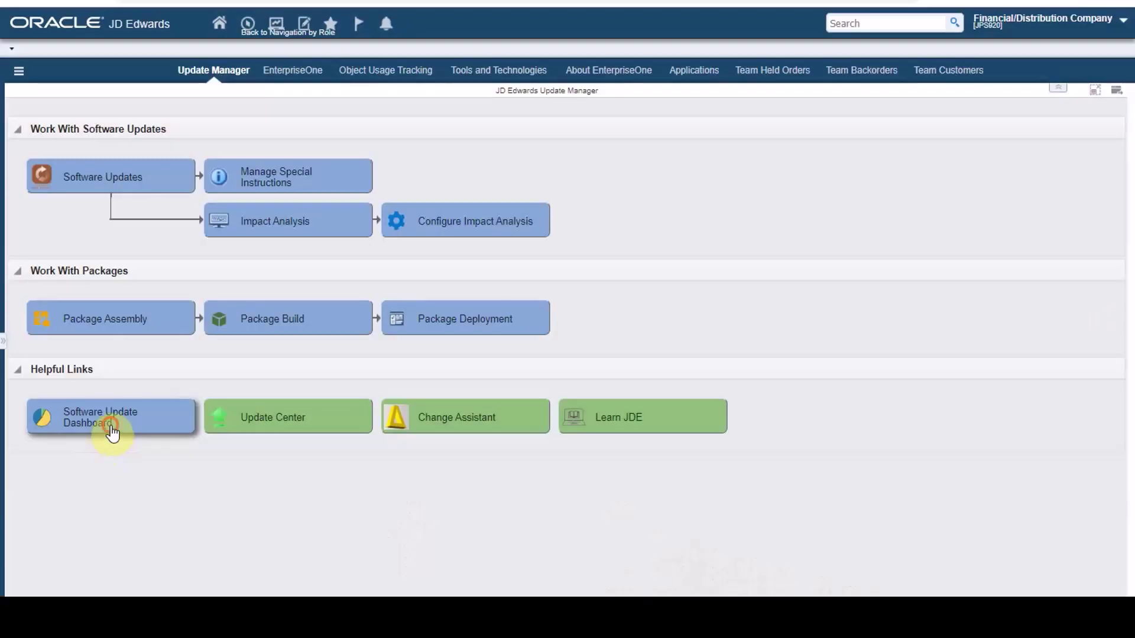
Open the Software Update Dashboard and filter the Object Count by Product Code chart to environment PS920 with the All query
{"action": "left_click", "coordinate": [111, 426]}
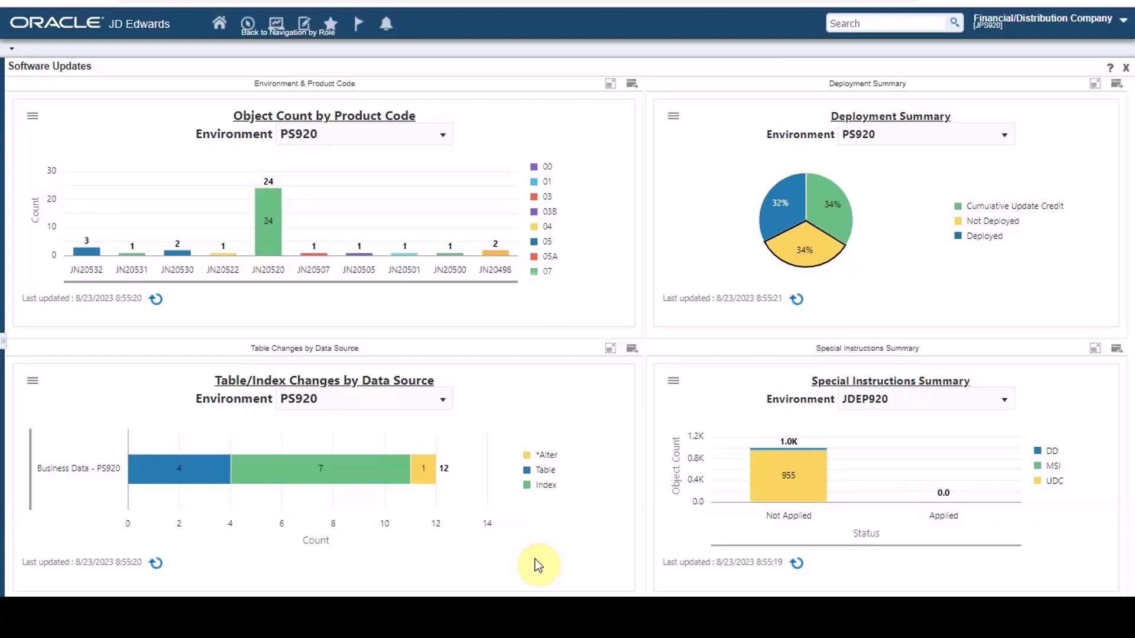
{"action": "left_click", "coordinate": [35, 120]}
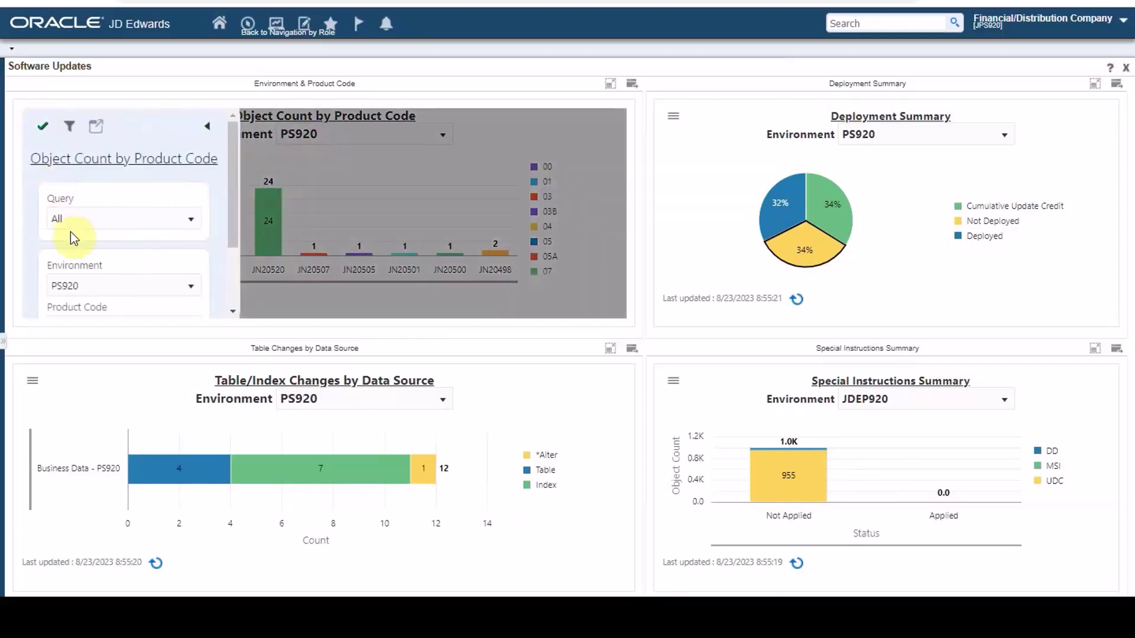
{"action": "left_click", "coordinate": [134, 287]}
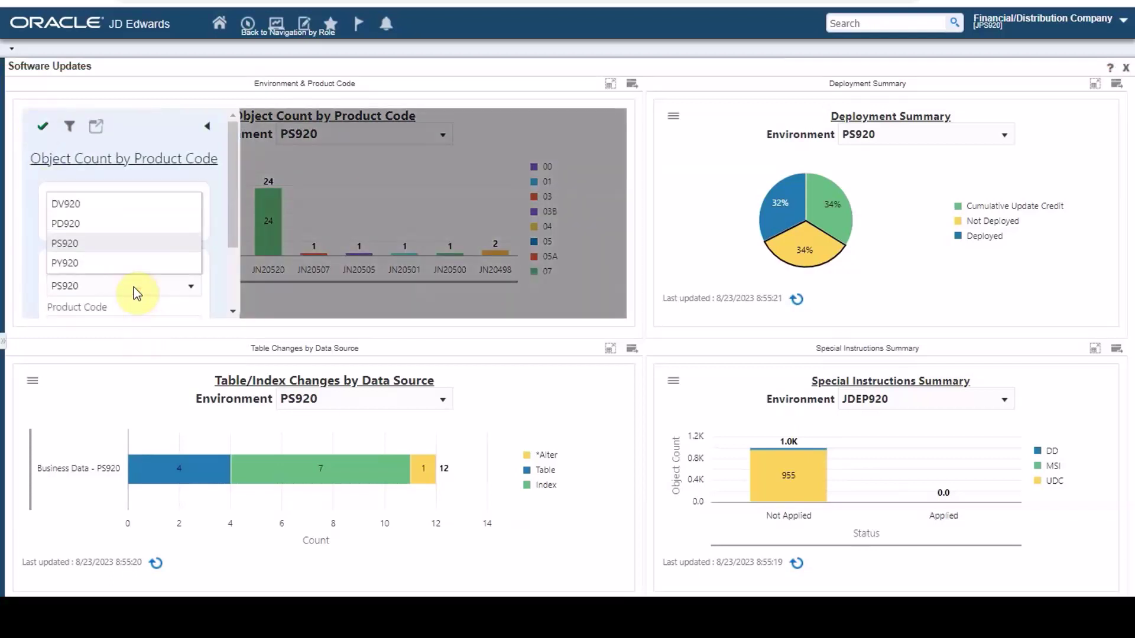
{"action": "left_click", "coordinate": [84, 242]}
{"action": "left_click", "coordinate": [37, 120]}
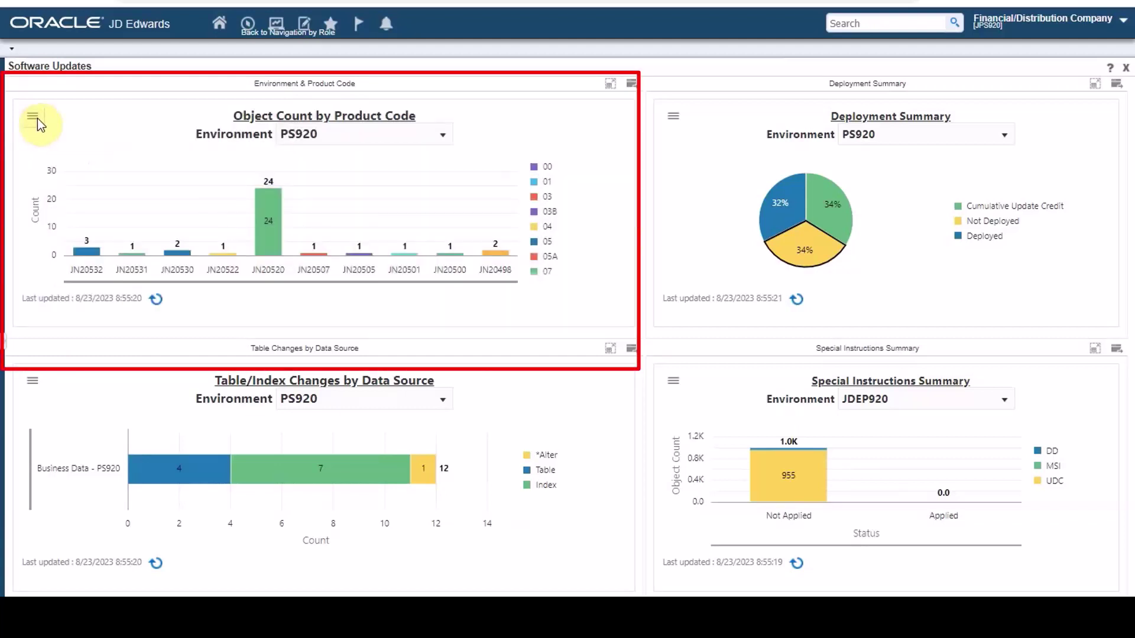
{"action": "left_click", "coordinate": [37, 120]}
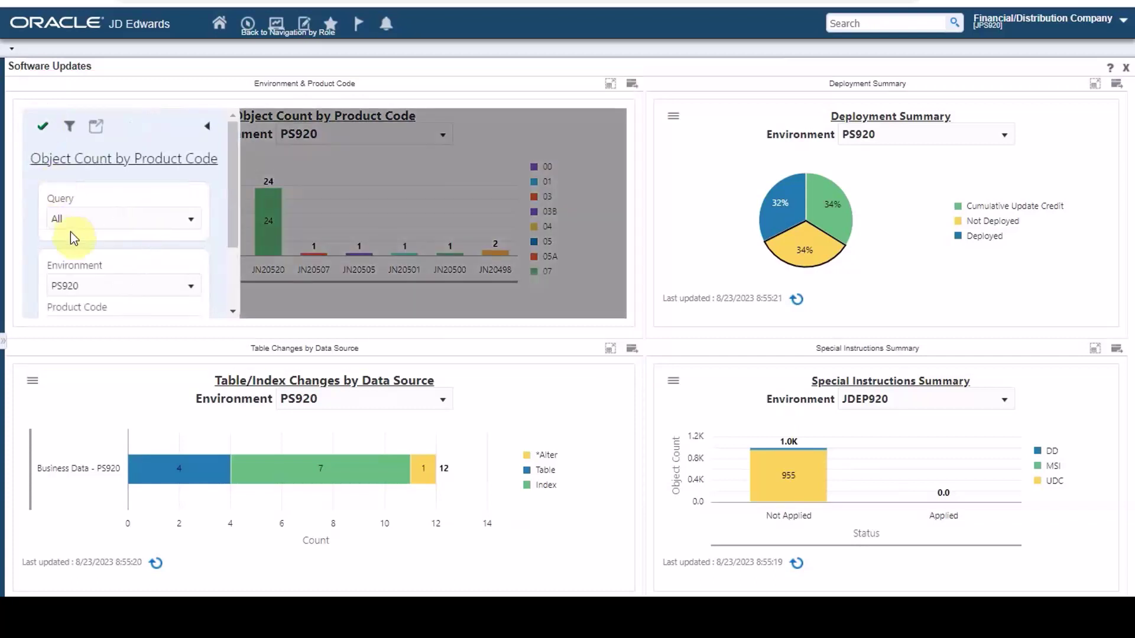
{"action": "left_click", "coordinate": [134, 287]}
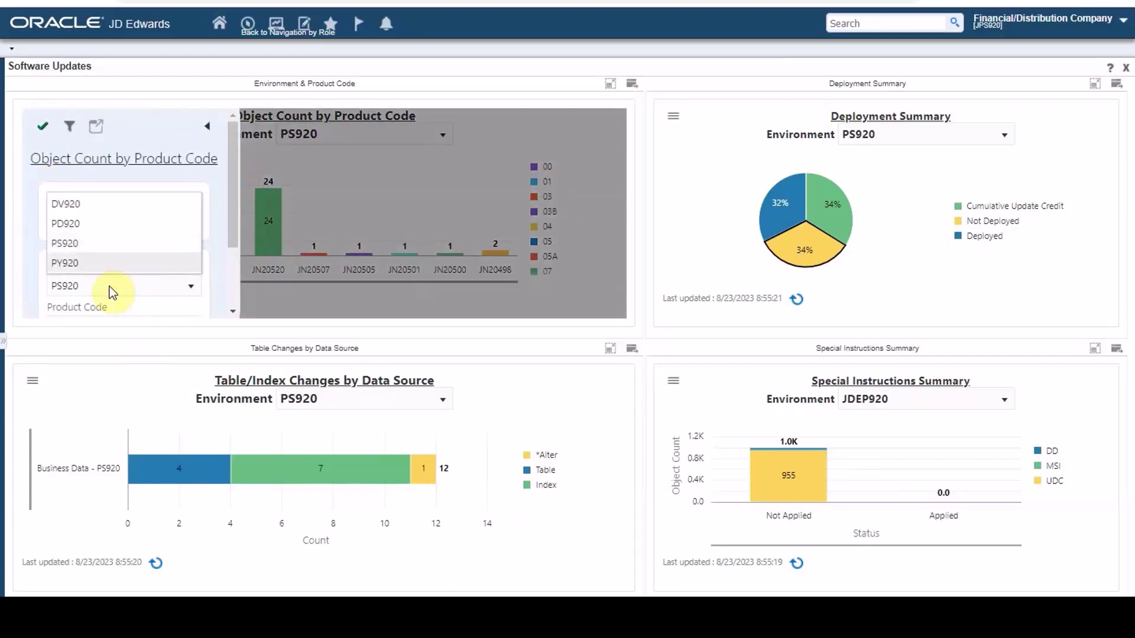
{"action": "left_click", "coordinate": [84, 243]}
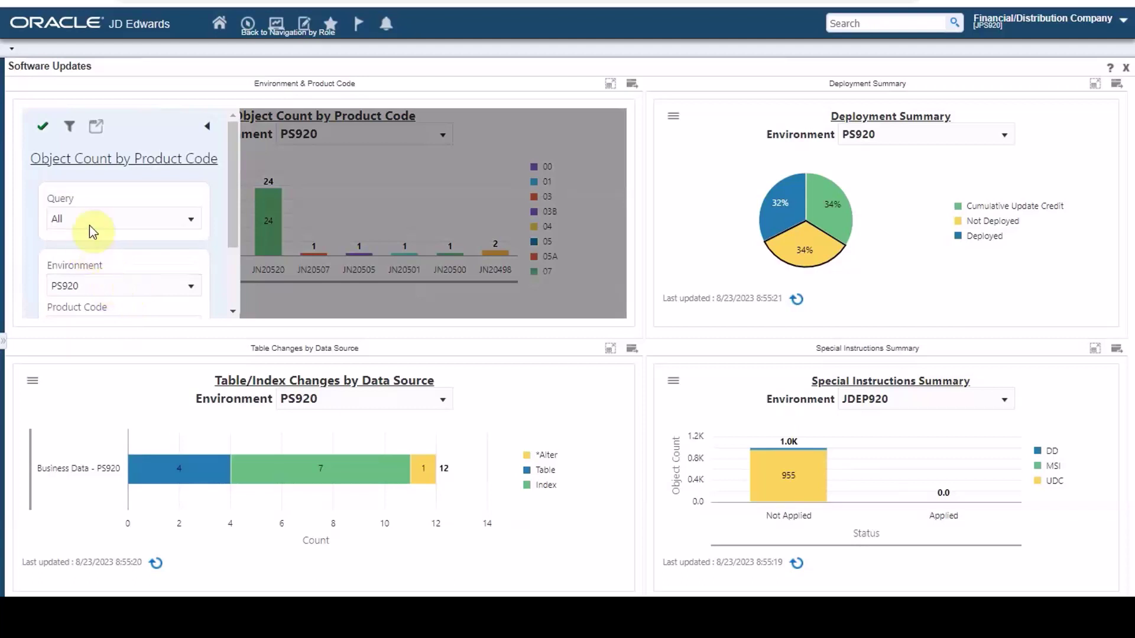
{"action": "left_click", "coordinate": [43, 126]}
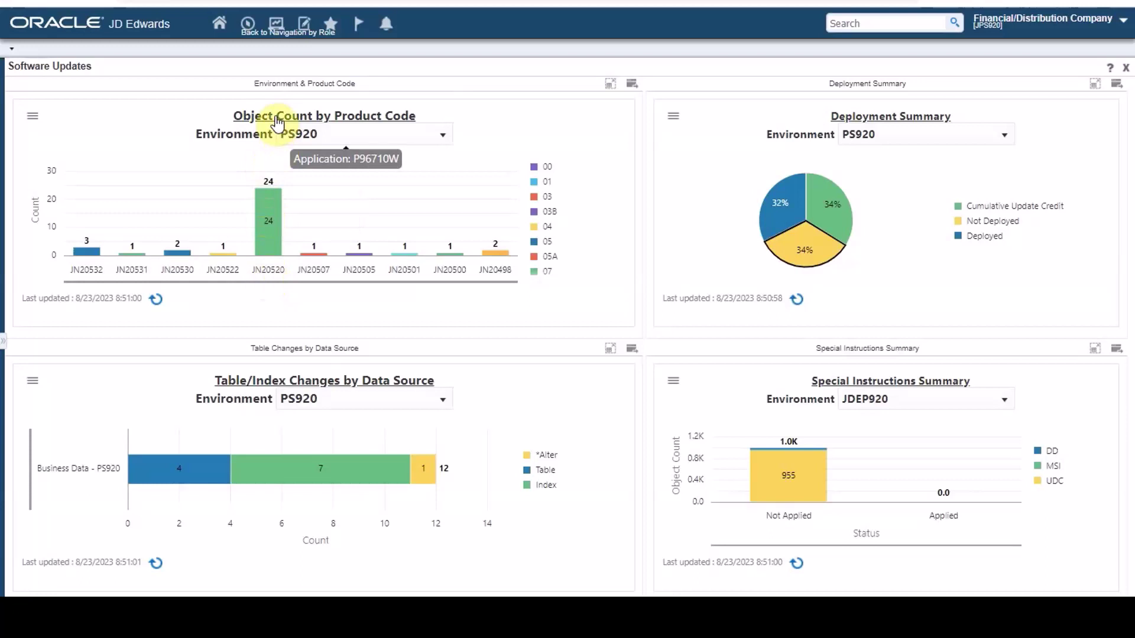
Drill into JN20520 in the Object Count by Product Code chart, check the available layouts, and return to the dashboard
{"action": "mouse_move", "coordinate": [268, 242]}
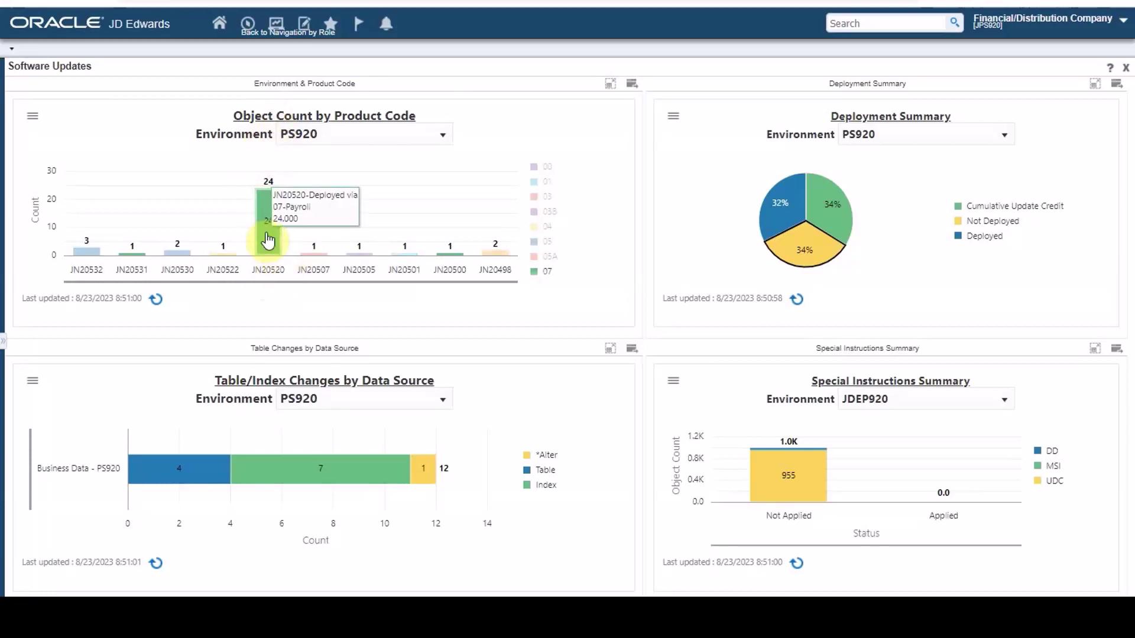
{"action": "left_click", "coordinate": [267, 271]}
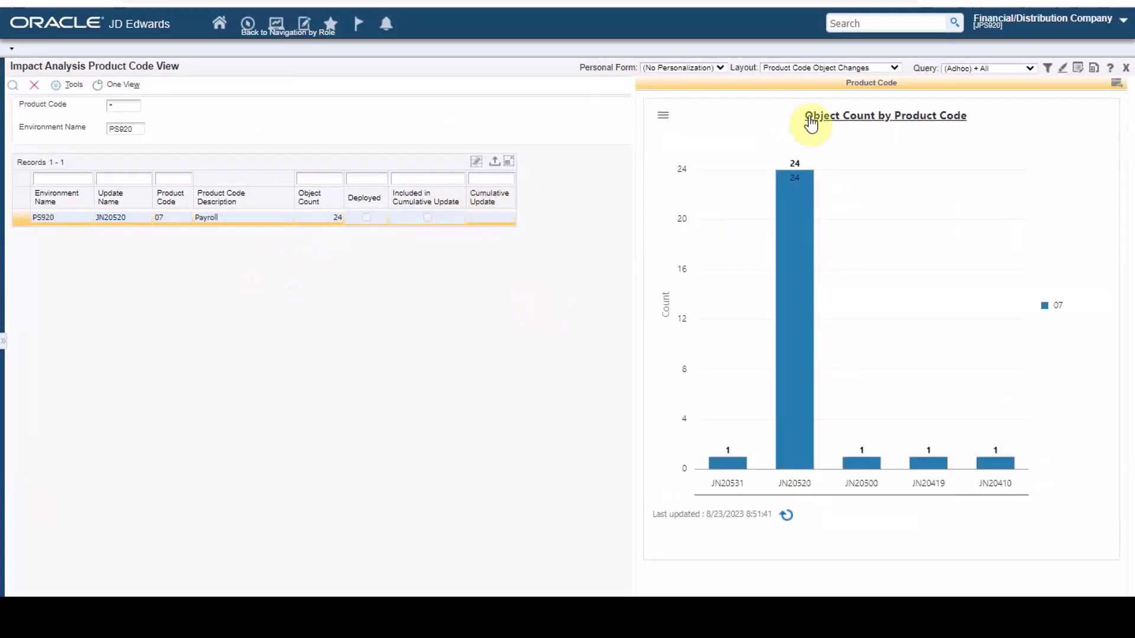
{"action": "left_click", "coordinate": [813, 69]}
{"action": "left_click", "coordinate": [815, 67]}
{"action": "left_click", "coordinate": [34, 85]}
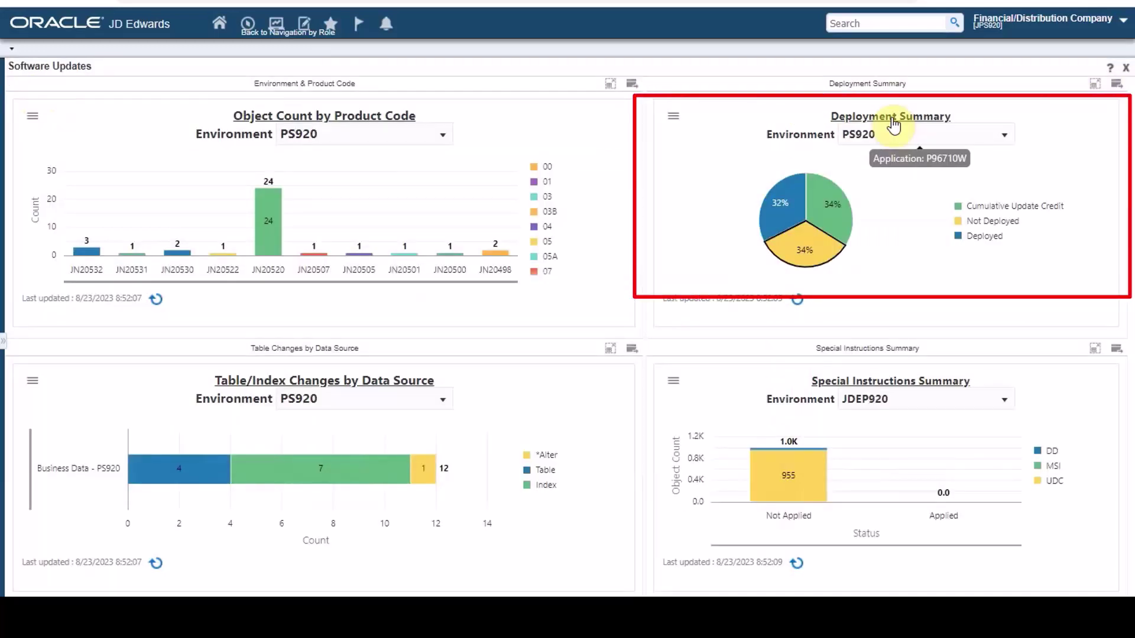
Open the Deployment Summary details, examine the Object Status chart's Replace portion, and return to the dashboard
{"action": "left_click", "coordinate": [893, 122]}
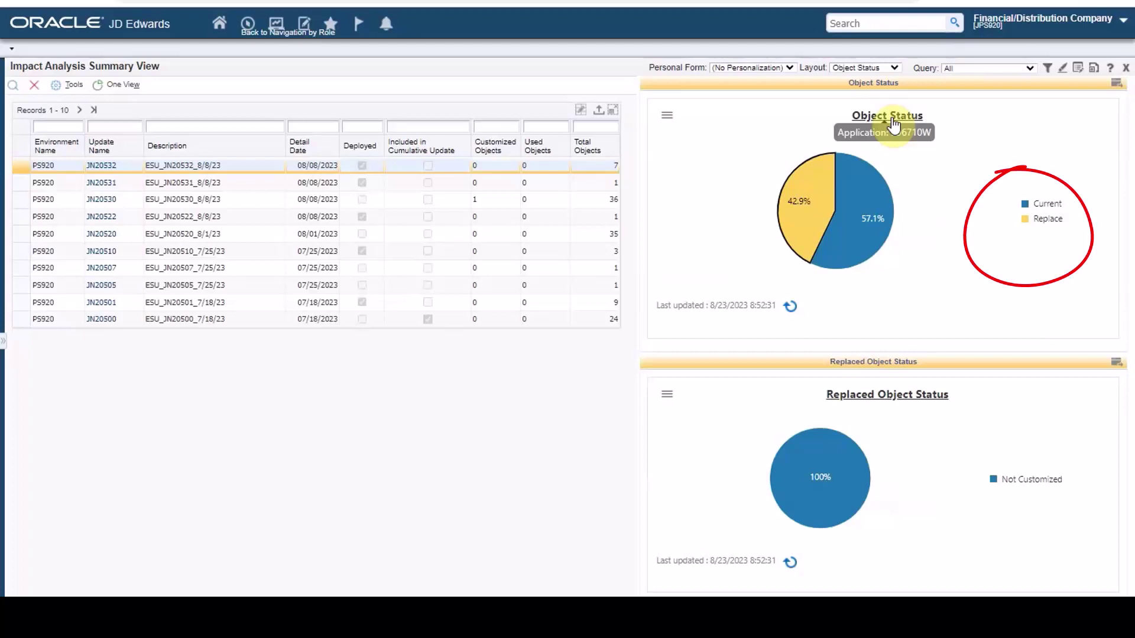
{"action": "mouse_move", "coordinate": [824, 186]}
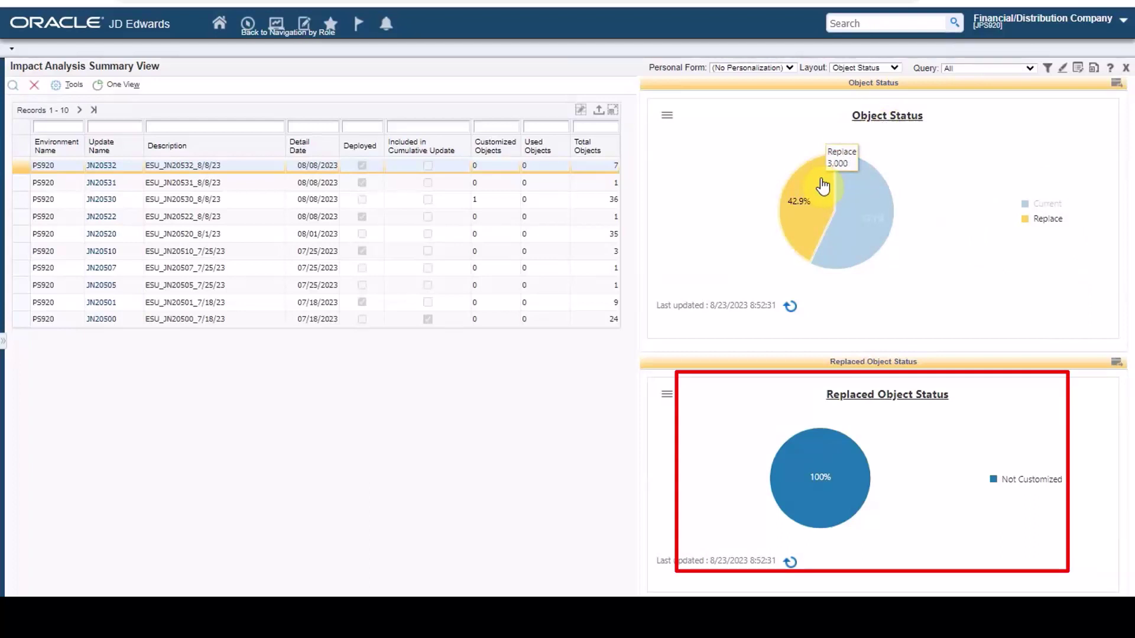
{"action": "left_click", "coordinate": [36, 87]}
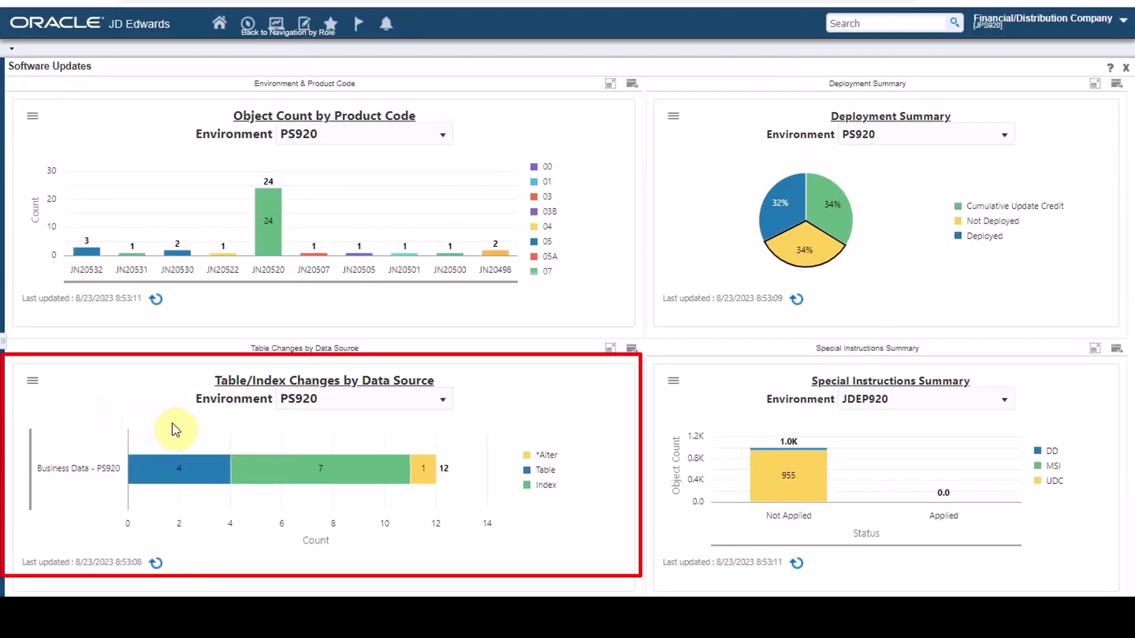
Open the Table/Index Changes by Data Source details, check the available layouts, and return to the dashboard
{"action": "left_click", "coordinate": [314, 380]}
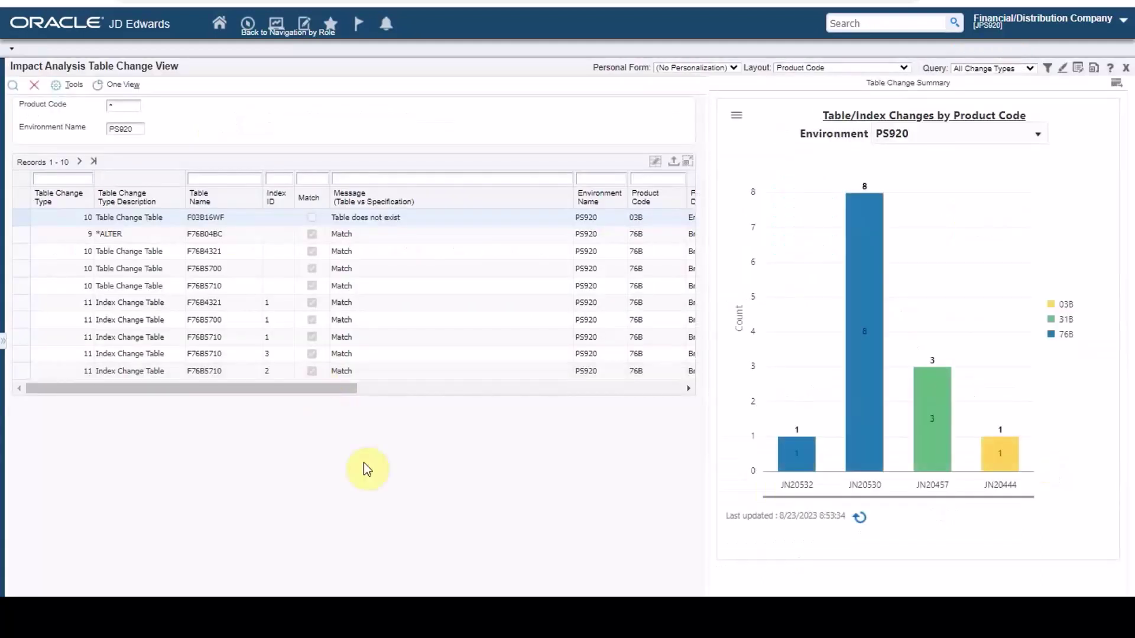
{"action": "left_click", "coordinate": [890, 69]}
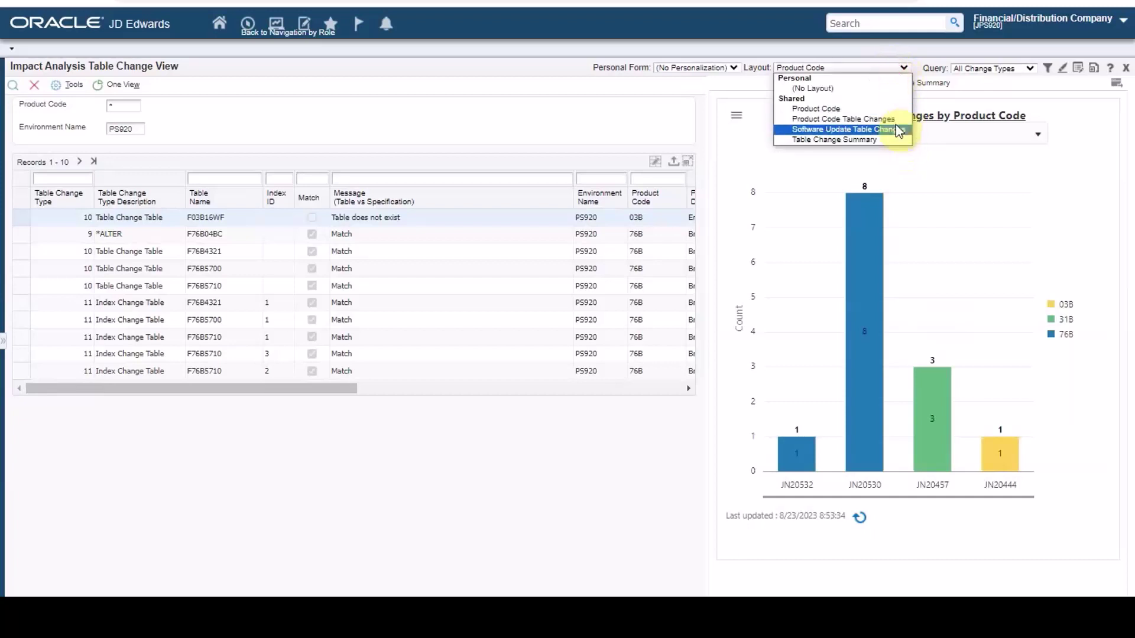
{"action": "left_click", "coordinate": [34, 85]}
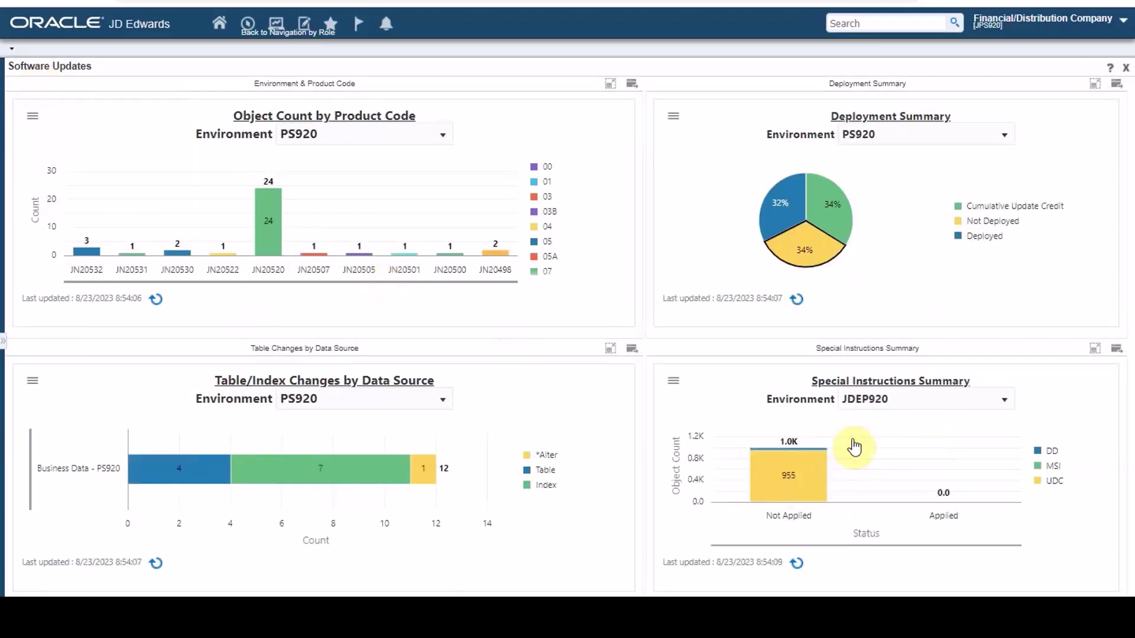
Open the dashboard's Special Instructions Summary details and show the chart for JN20520's Data Dictionary Glossary entry
{"action": "left_click", "coordinate": [908, 385]}
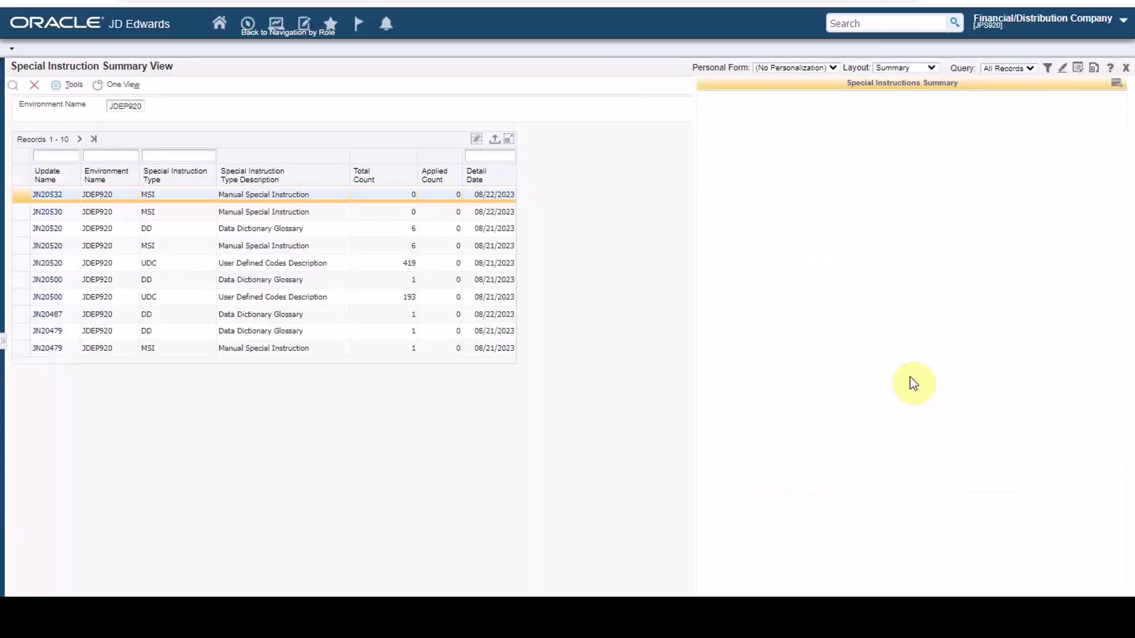
{"action": "left_click", "coordinate": [15, 229]}
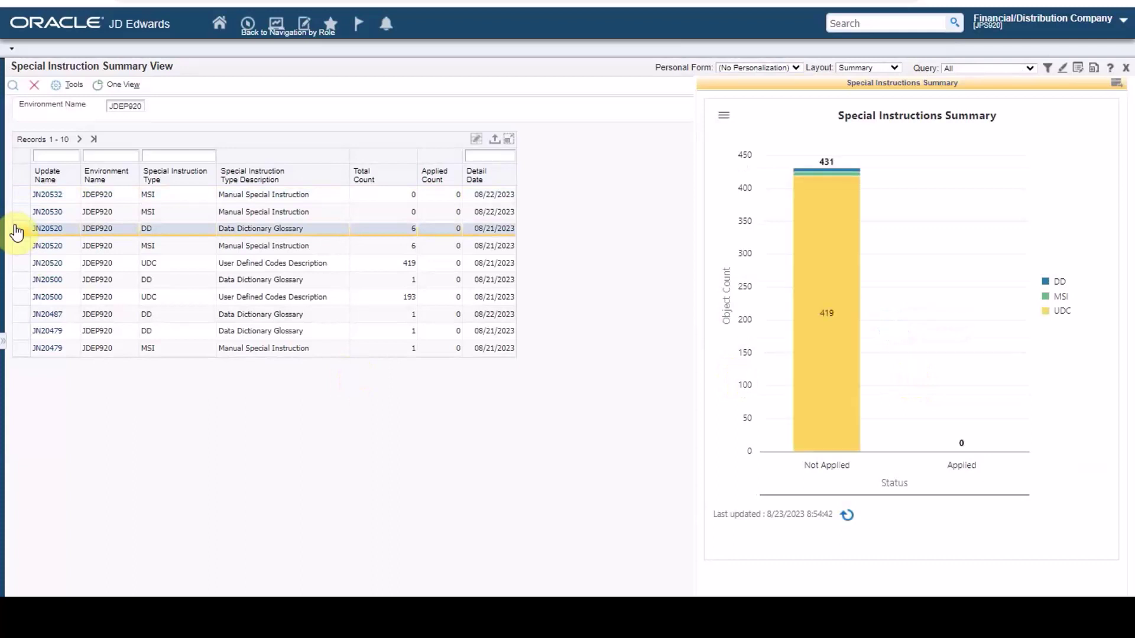